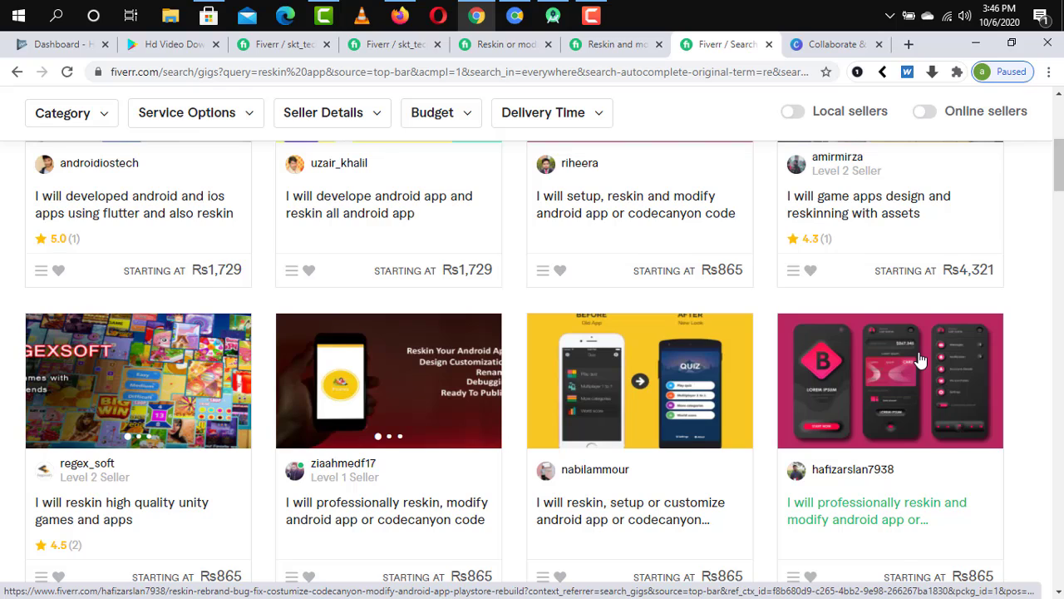
Check the notifications under Messages
scroll(920, 359, "up", 5)
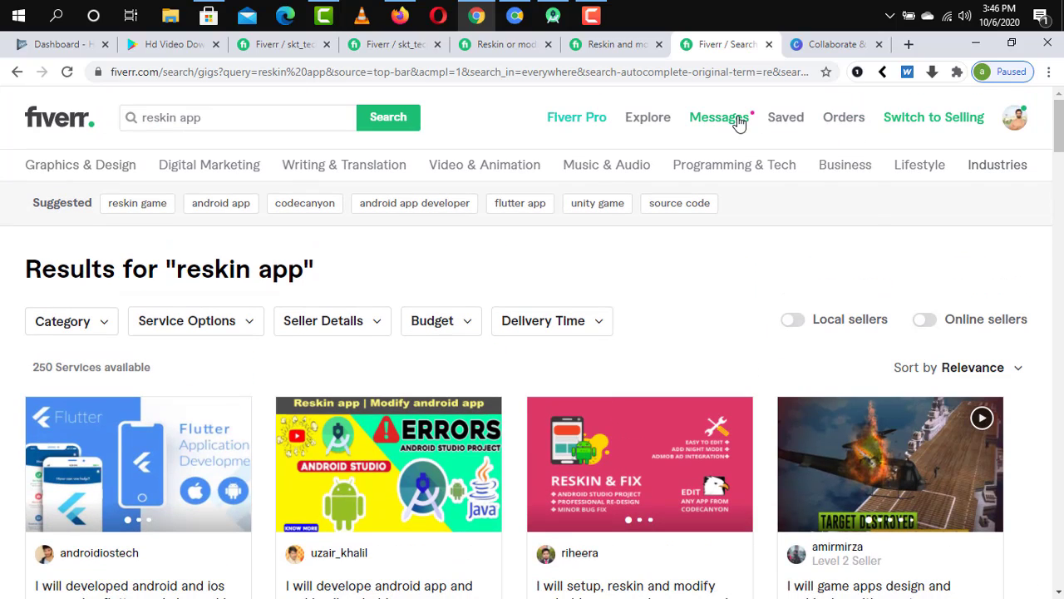
left_click(737, 121)
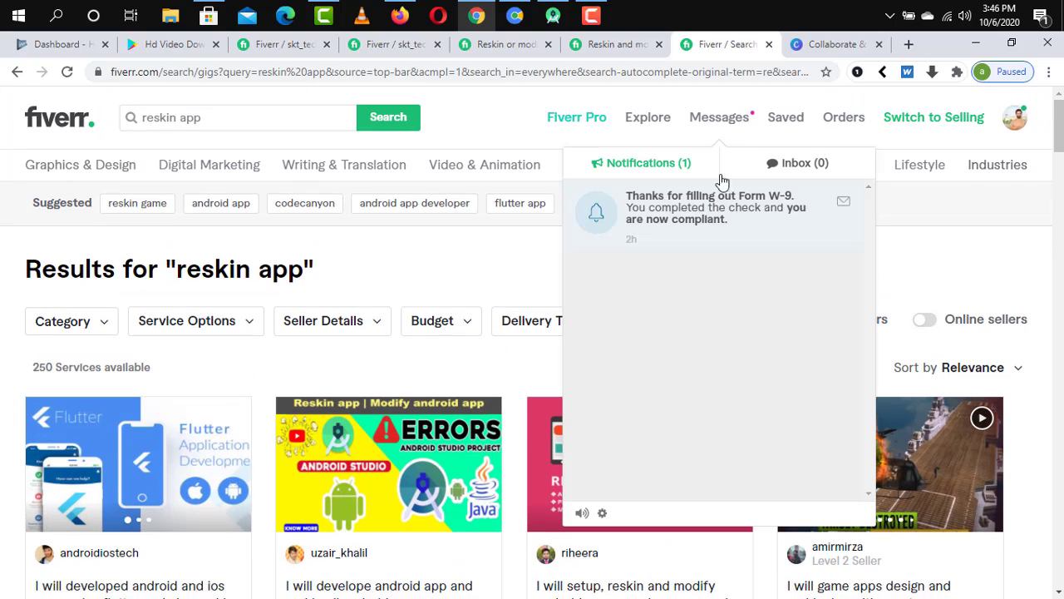
right_click(458, 251)
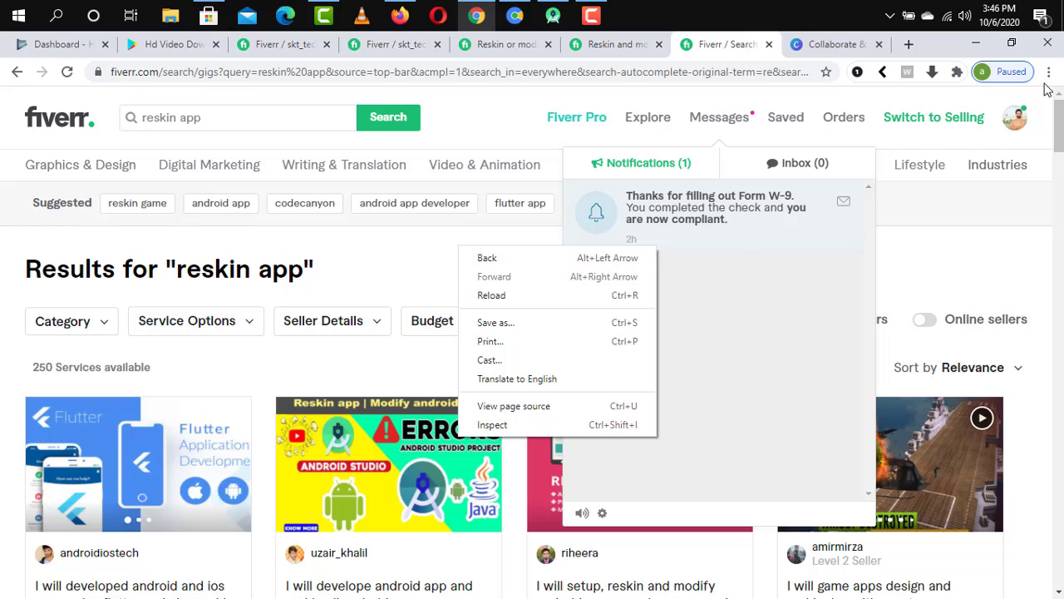
left_click(1021, 124)
Switch the account to selling mode and open the Buyer Requests page
left_click(1016, 120)
left_click(964, 119)
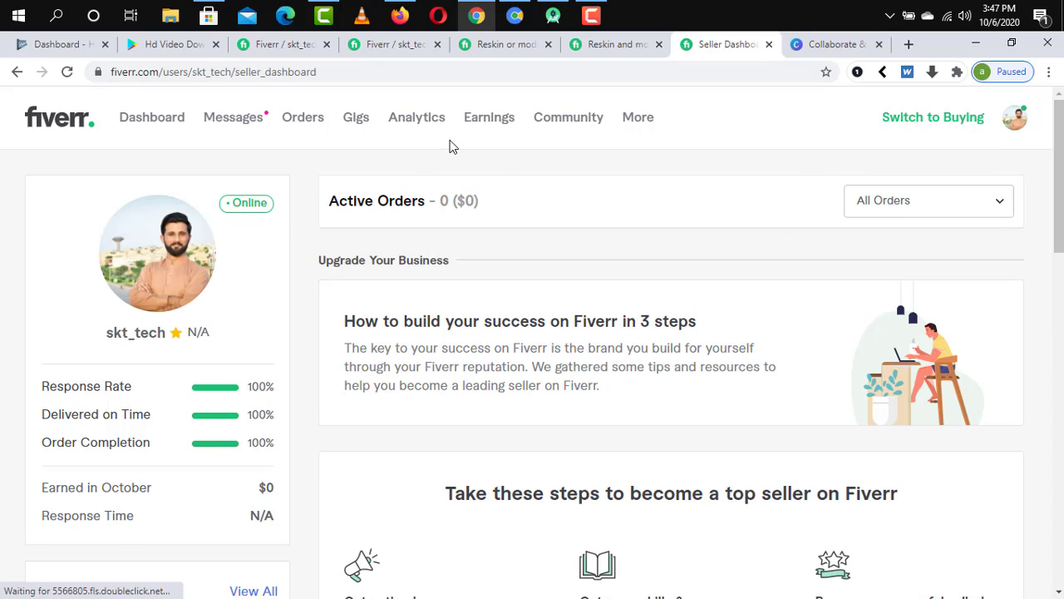
mouse_move(629, 130)
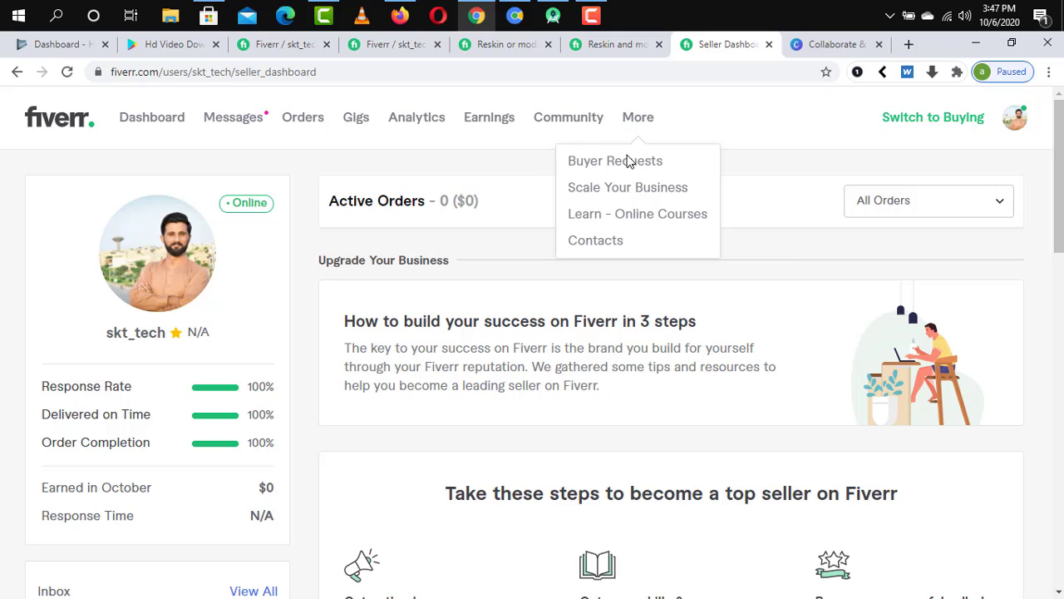
left_click(629, 164)
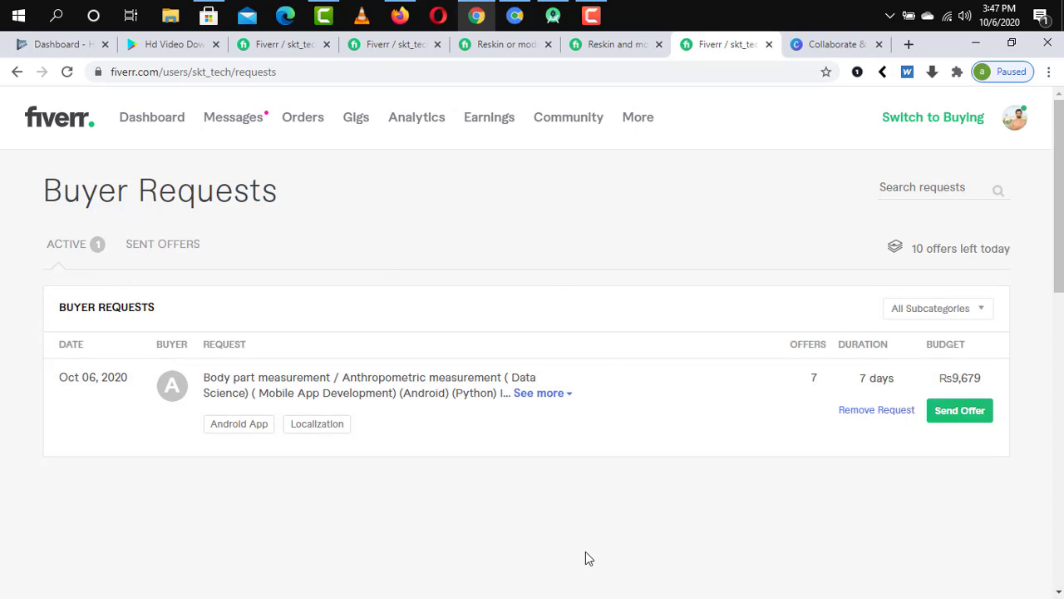
Read the full body part measurement request, and look through the active requests in the other open Buyer Requests page
left_click(536, 393)
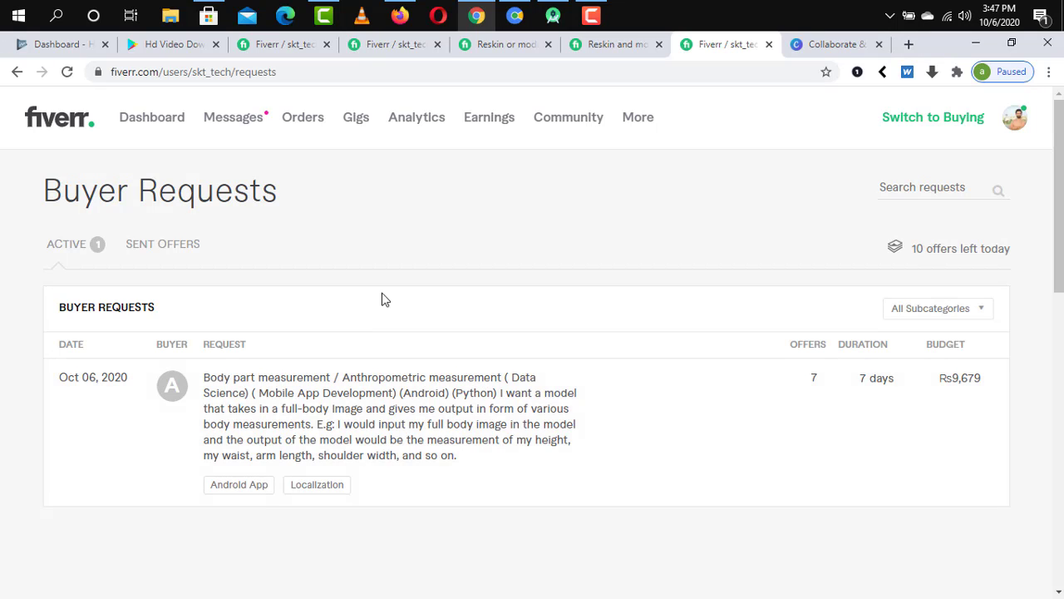
left_click(291, 47)
scroll(499, 522, "down", 10)
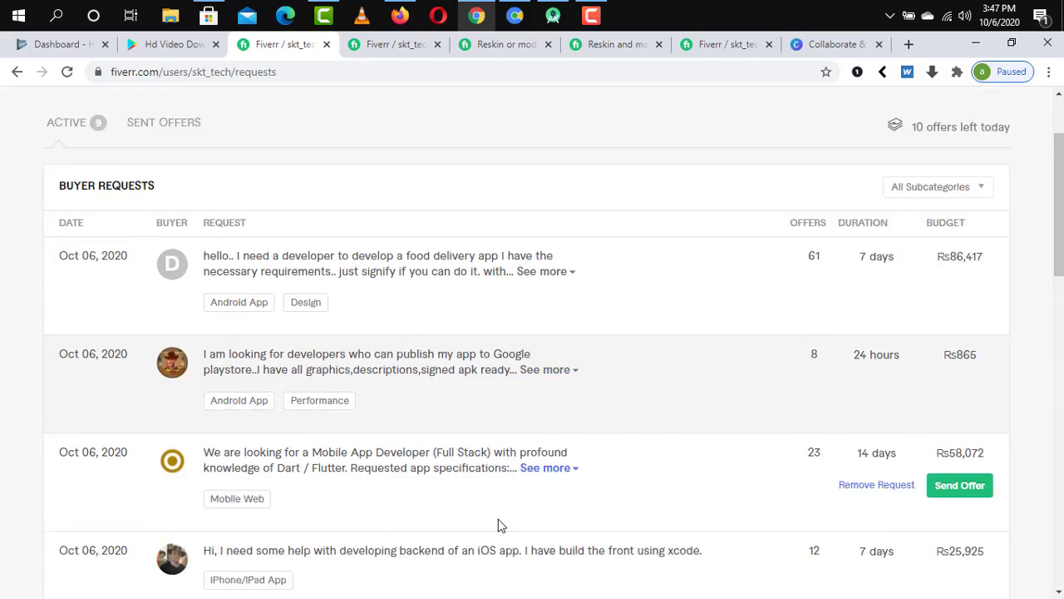
scroll(499, 522, "up", 2)
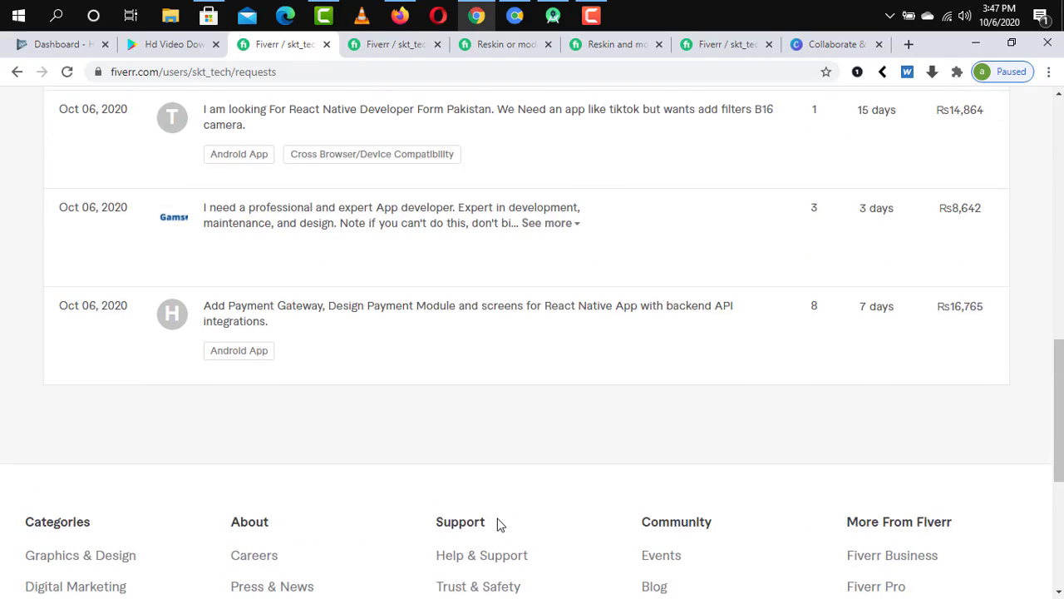
scroll(498, 523, "up", 6)
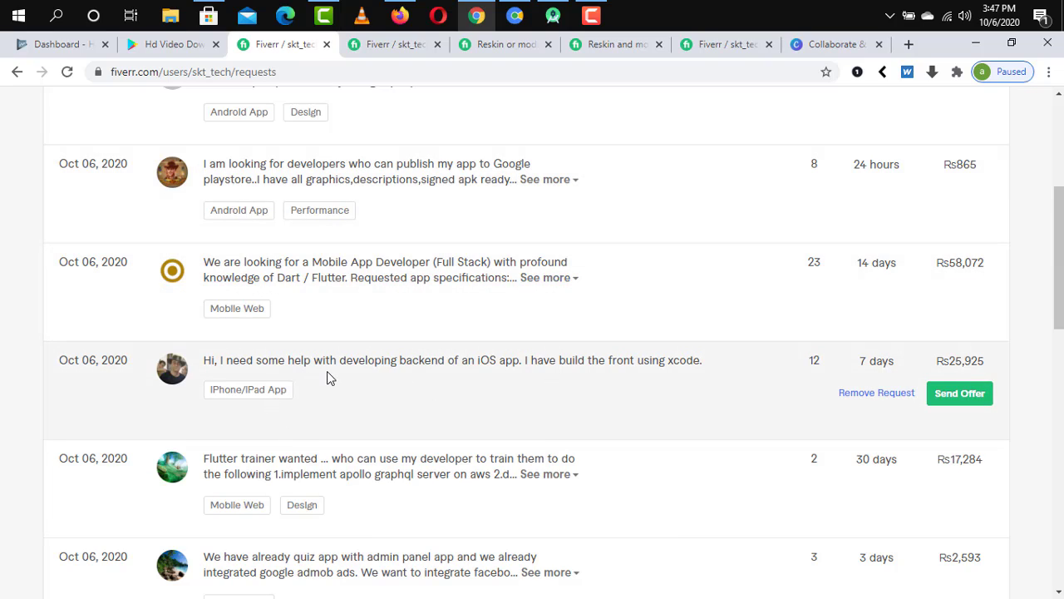
scroll(330, 449, "up", 2)
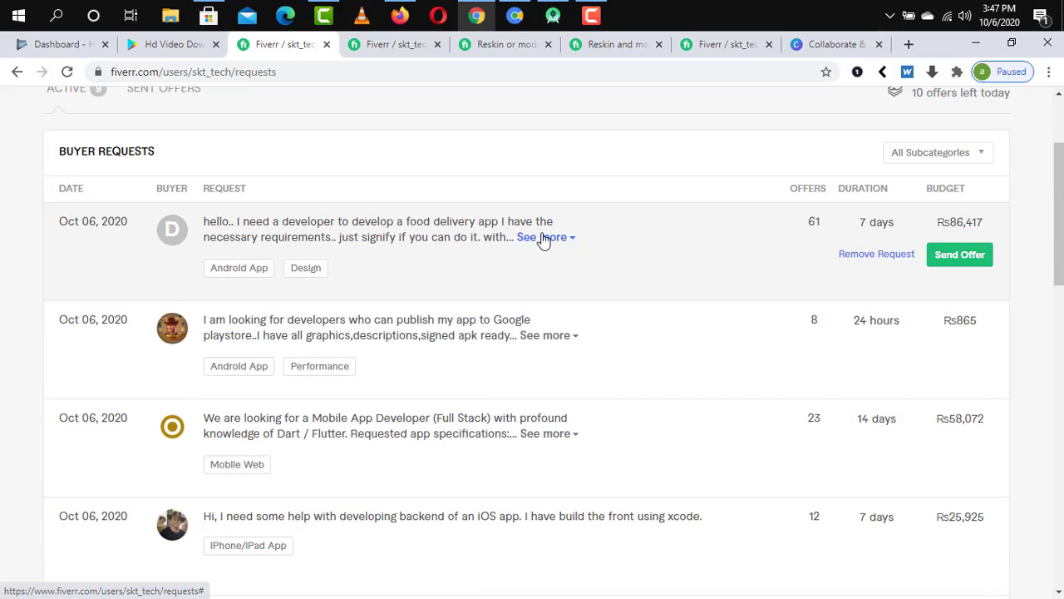
Expand the food delivery app request and start a custom offer for it
left_click(540, 238)
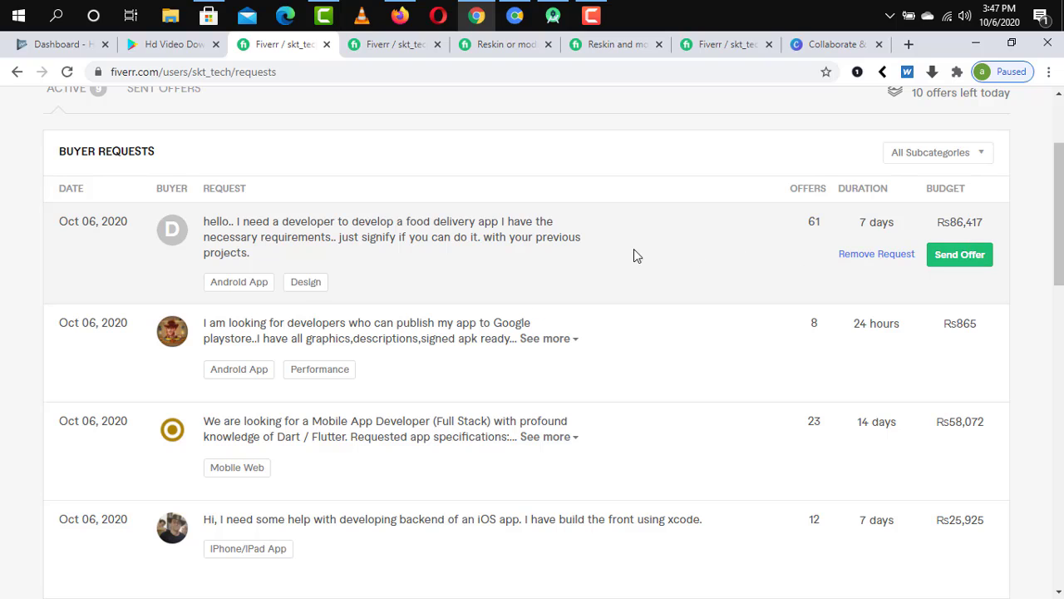
left_click(956, 256)
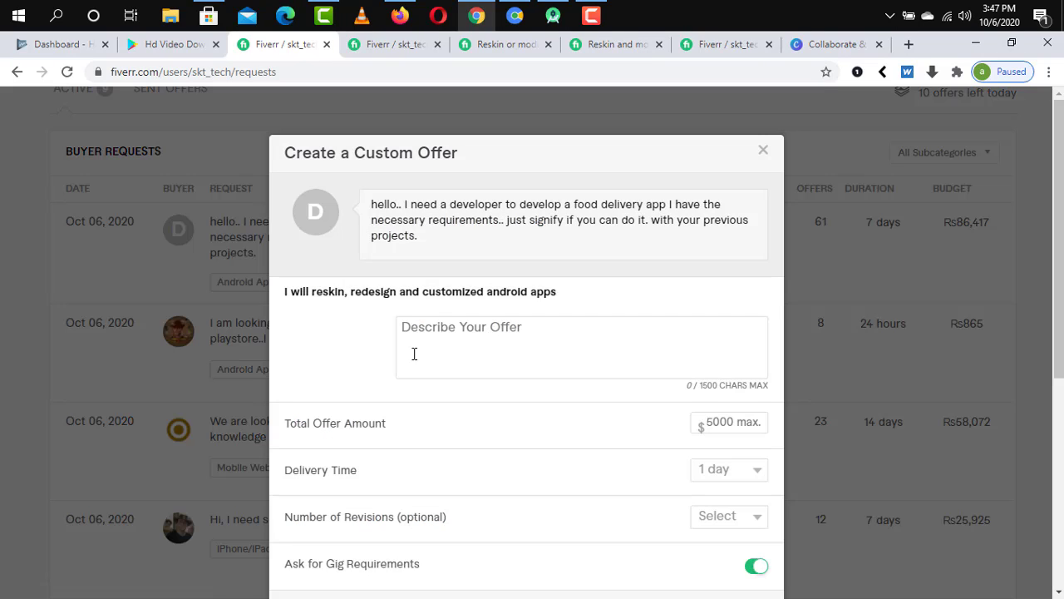
Begin the offer description with "Hey,I have done many similiar projects and i have a proper team for development"
left_click(463, 348)
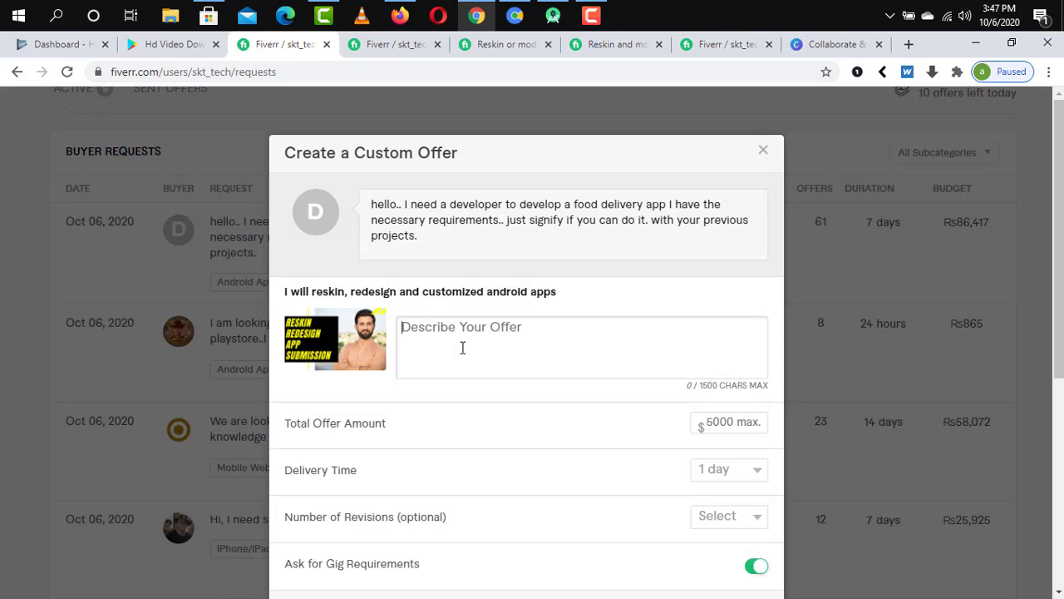
type("Hey,I")
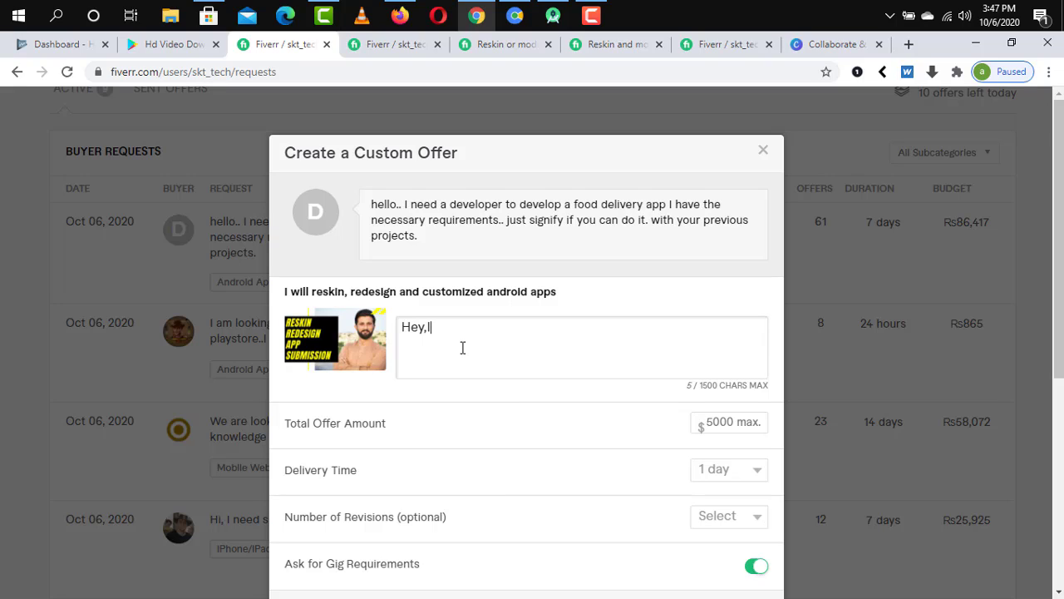
type("c")
type("ha")
key("BackSpace")
key("BackSpace")
key("BackSpace")
type("have done many similiar proje")
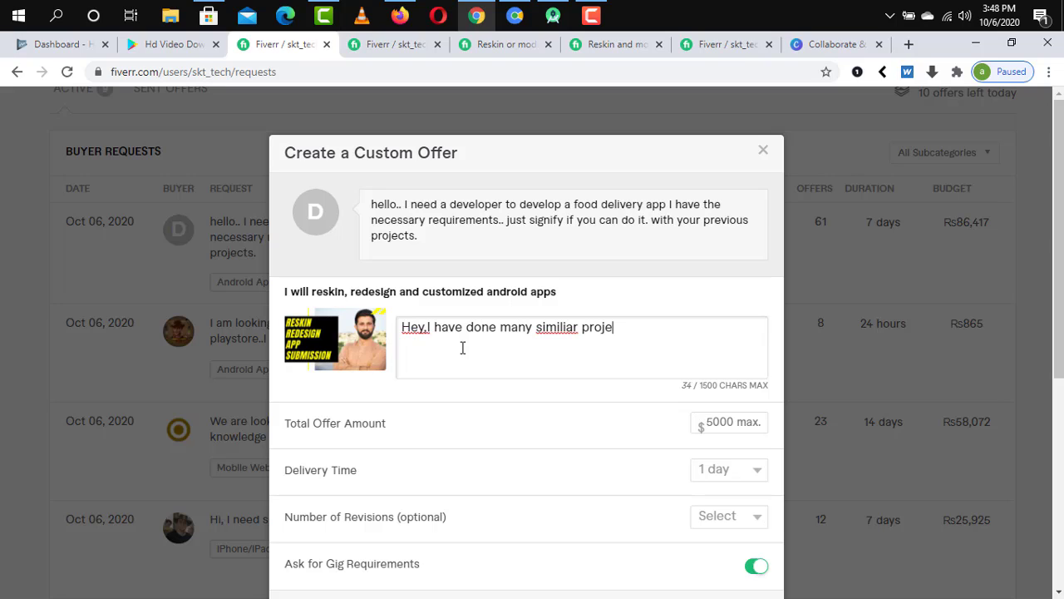
type("cts and a")
type(" have ")
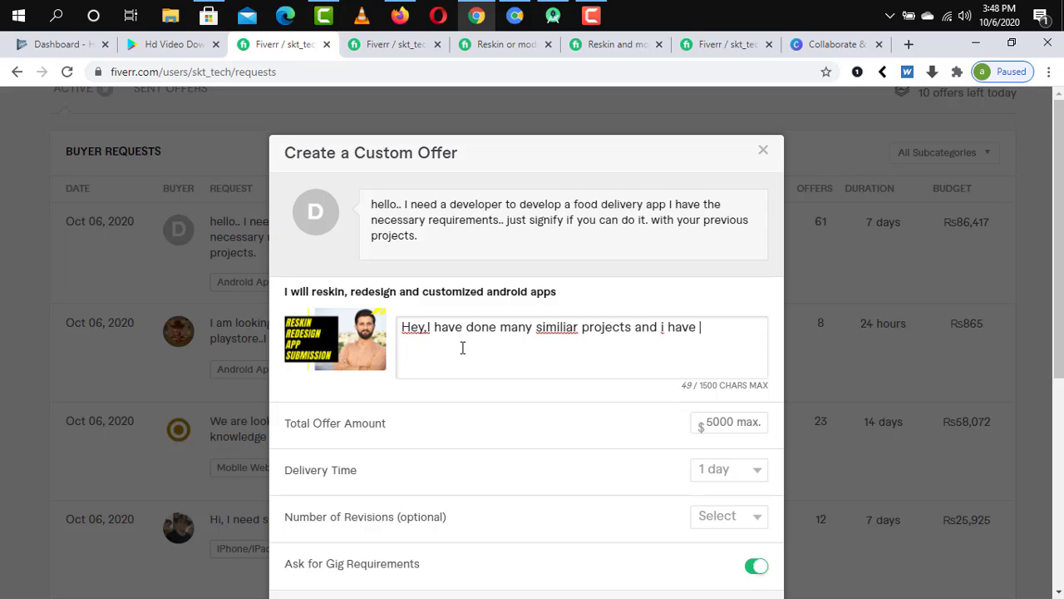
type("a proper team")
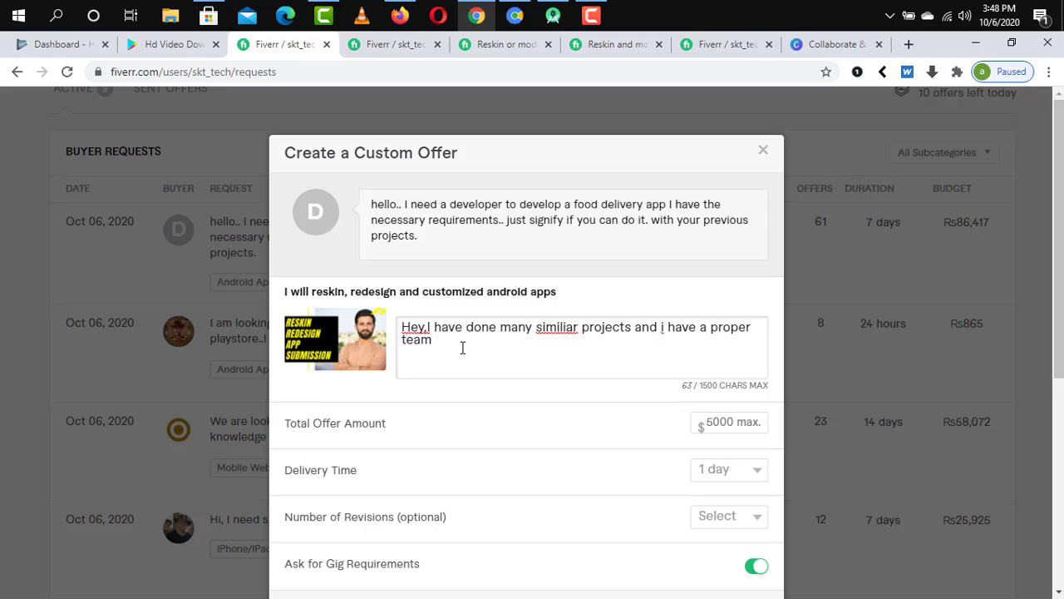
type(" for development")
Add the lines "we will give you 4 month free update." and "thanks in advacne." to the offer description
key("Return")
type("we will ")
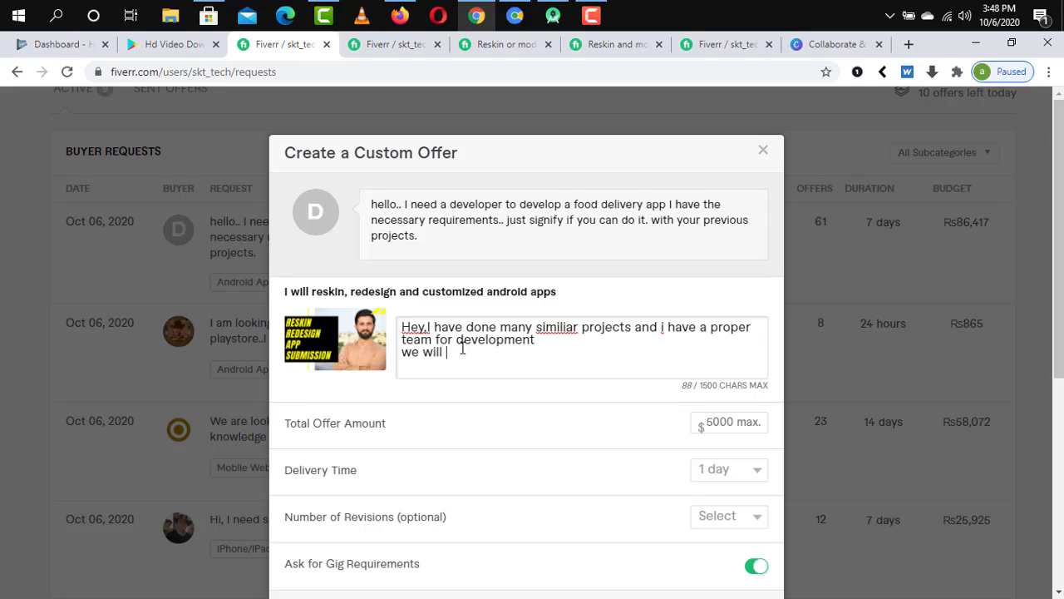
type("give you 4 monh")
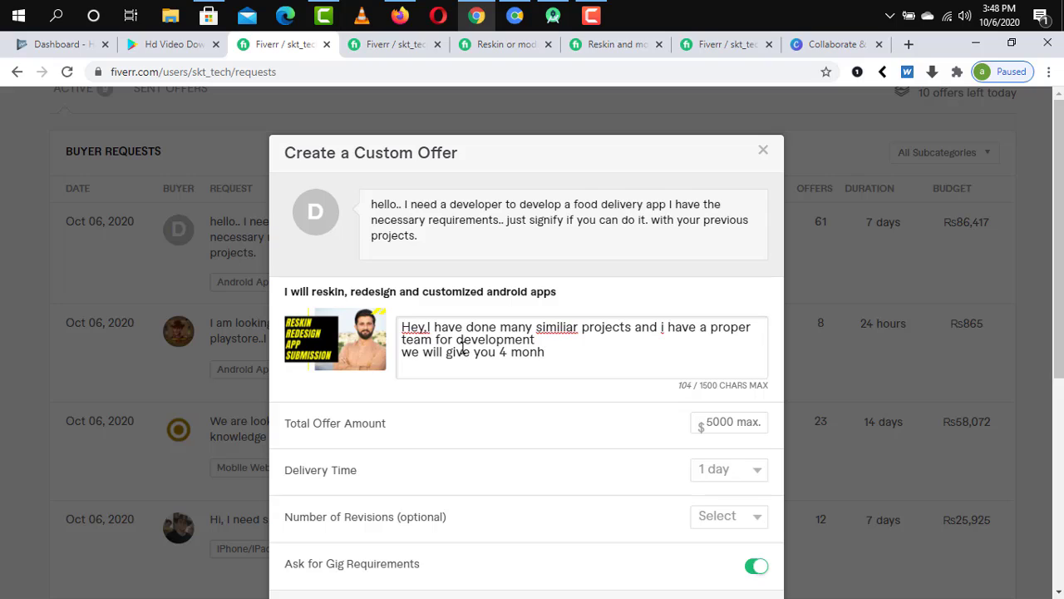
key("BackSpace")
type("th free update")
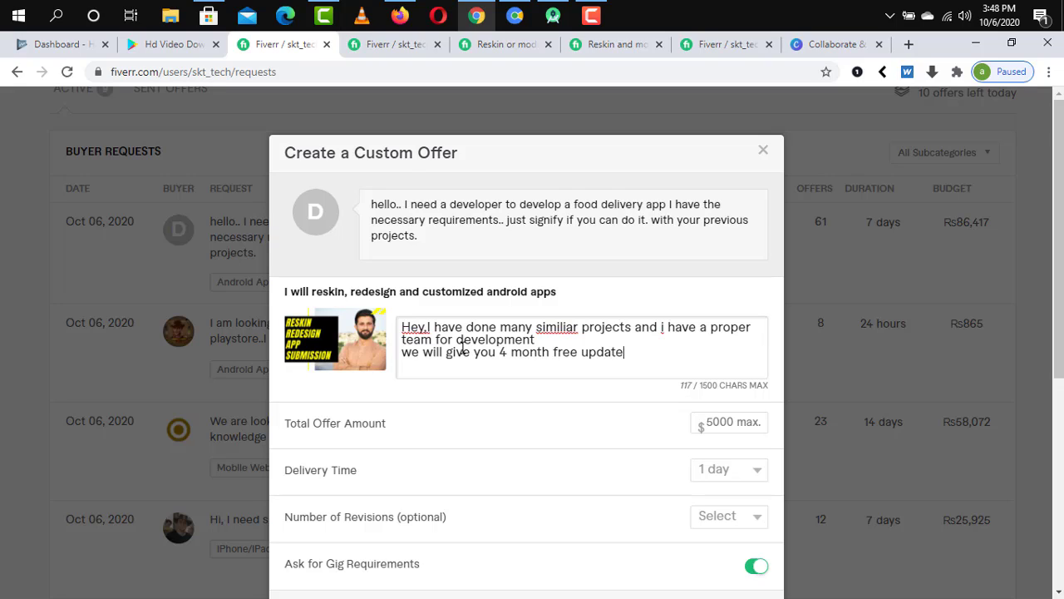
type("\\t")
key("Return")
type("thanks in advacne.")
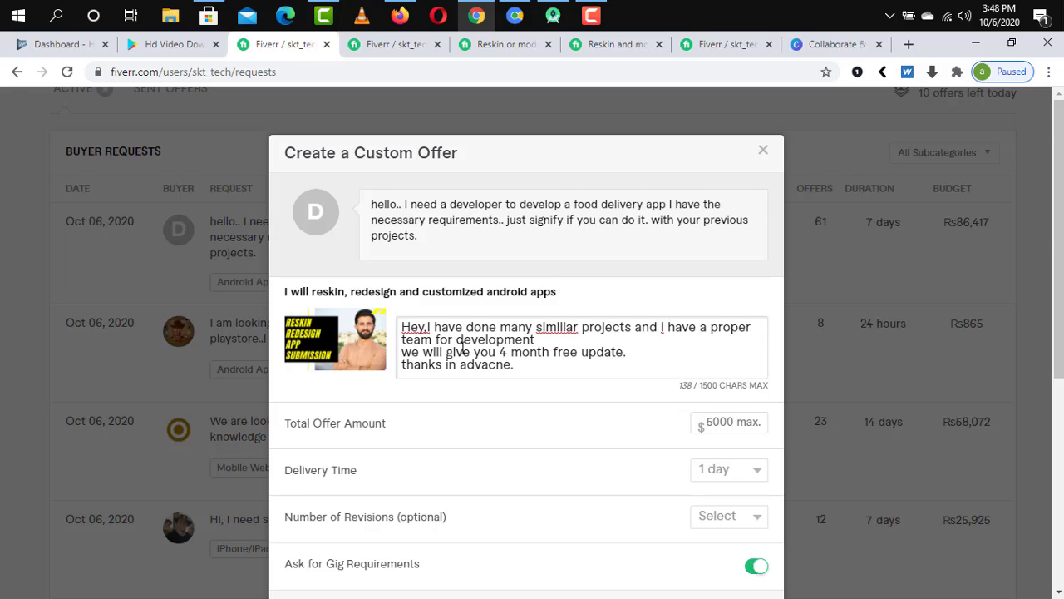
Correct the offer description's errors to read "similar", "Hey, I" and "advance"
right_click(558, 327)
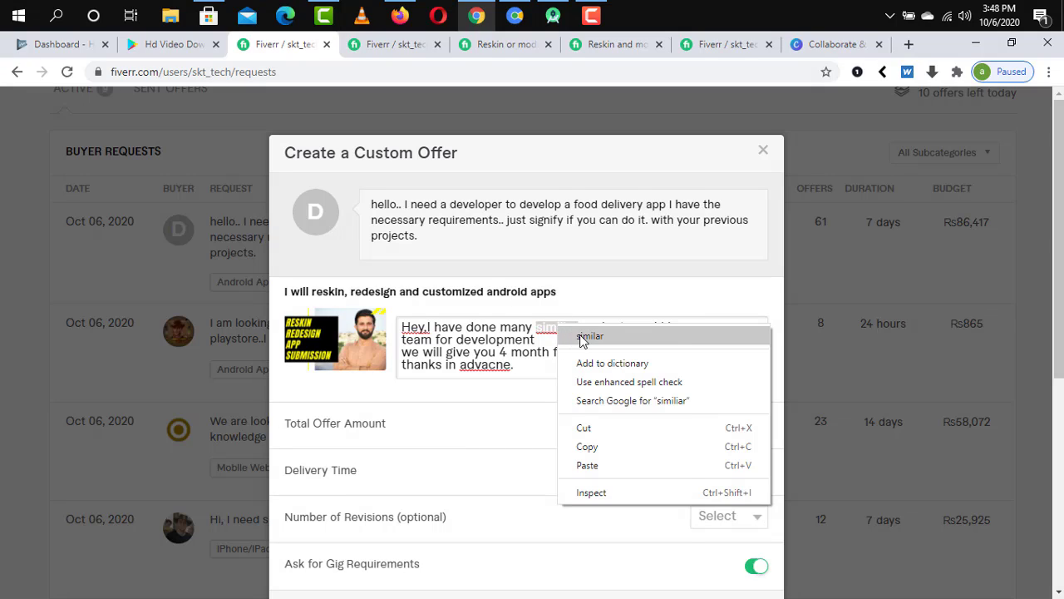
left_click(589, 336)
right_click(409, 329)
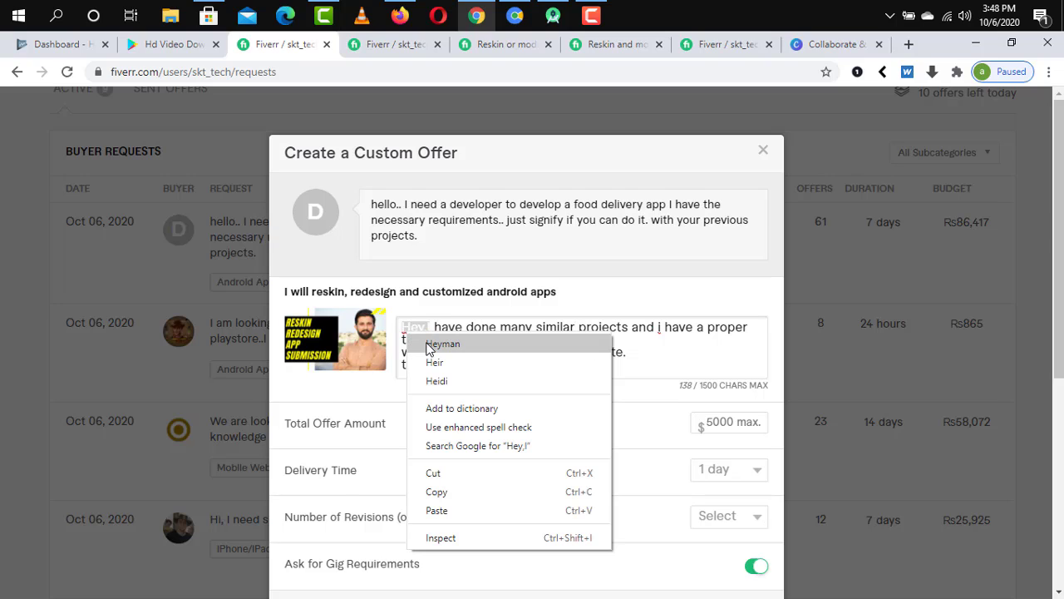
key("Escape")
key("Right")
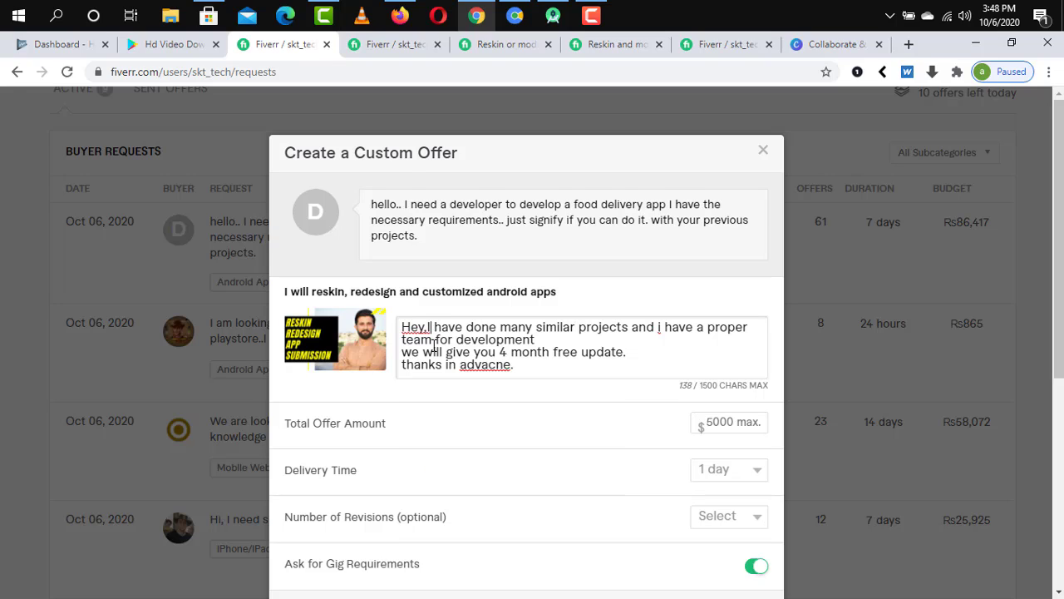
key("BackSpace")
key("BackSpace")
type(", I")
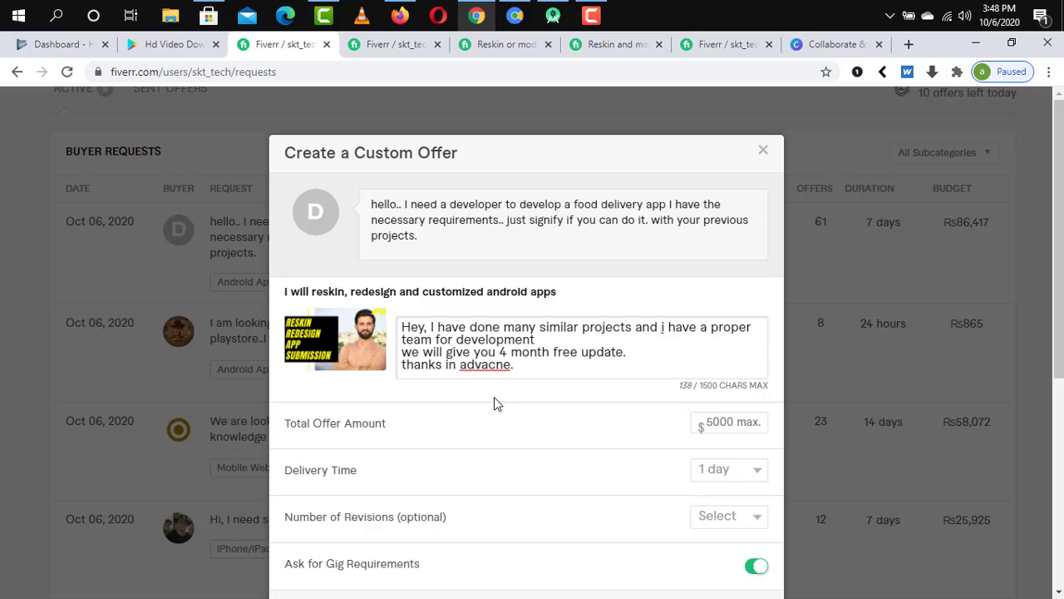
double_click(499, 364)
right_click(499, 364)
left_click(590, 381)
Set the total offer amount to $500
left_click(738, 425)
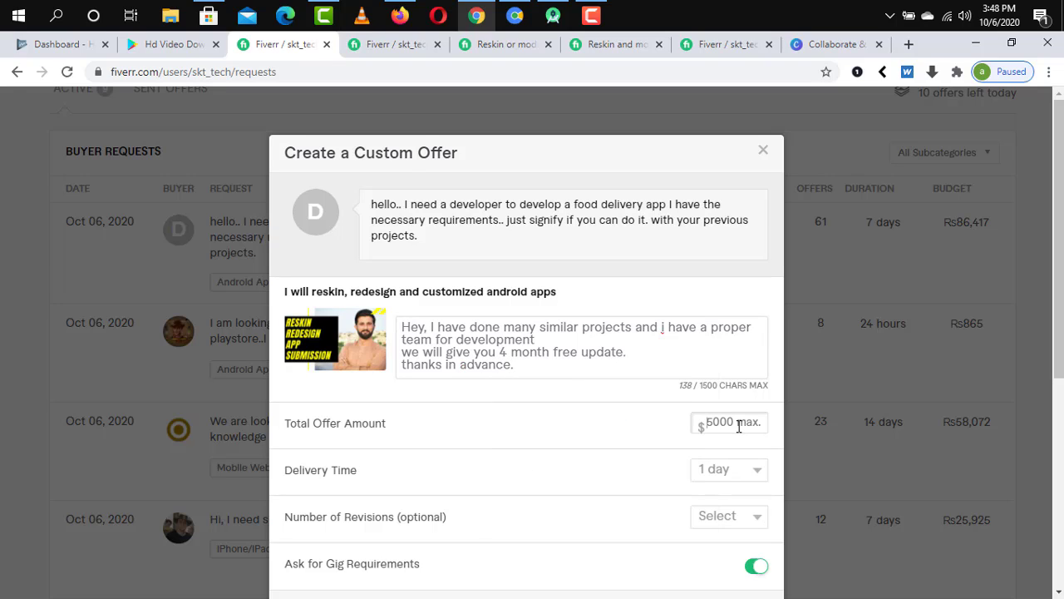
type("500")
scroll(697, 341, "down", 2)
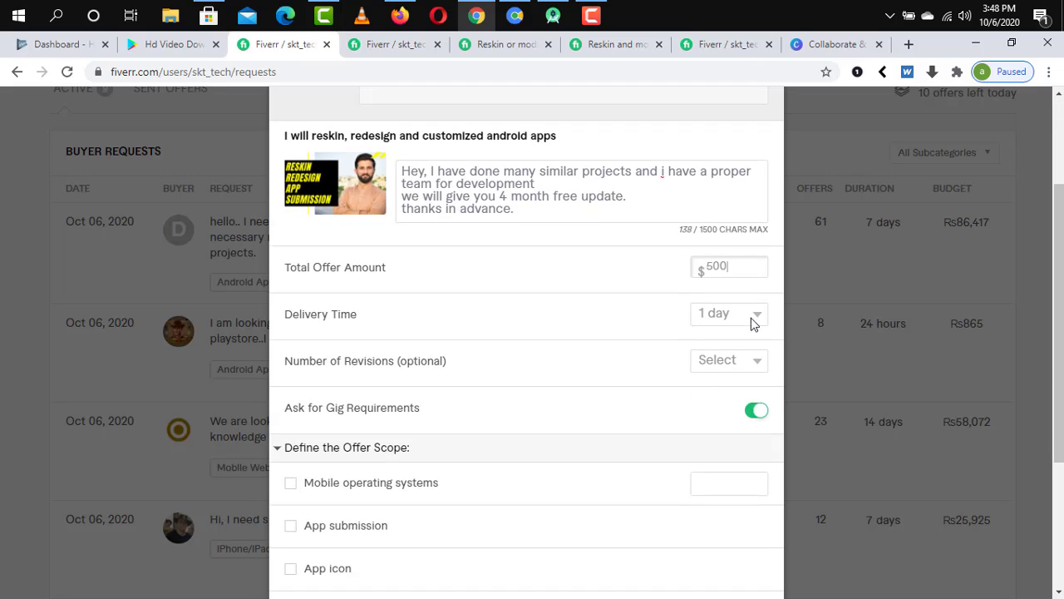
left_click(584, 188)
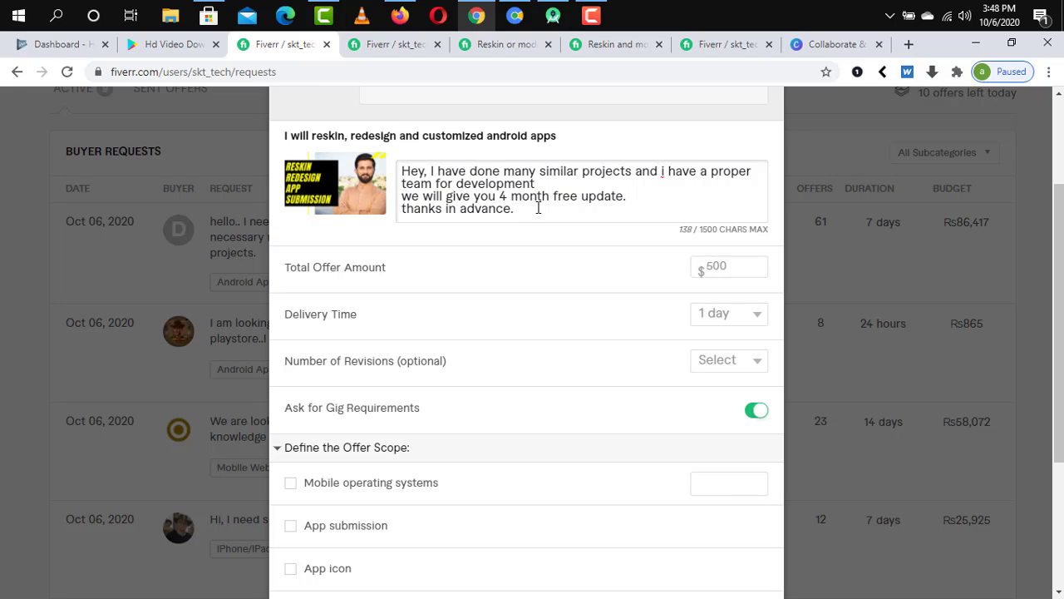
left_click_drag(514, 210, 401, 165)
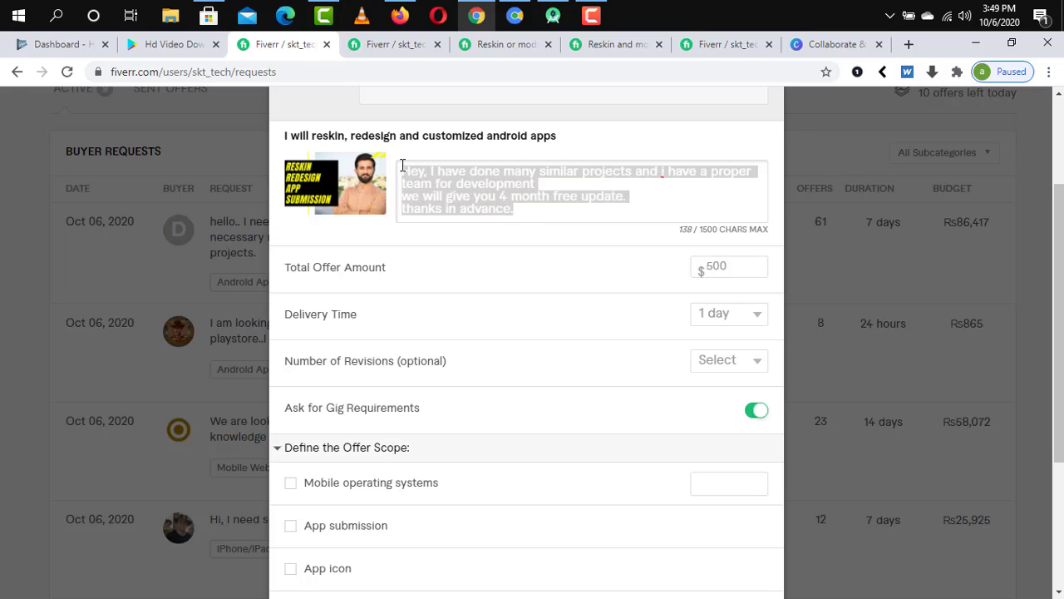
left_click(673, 207)
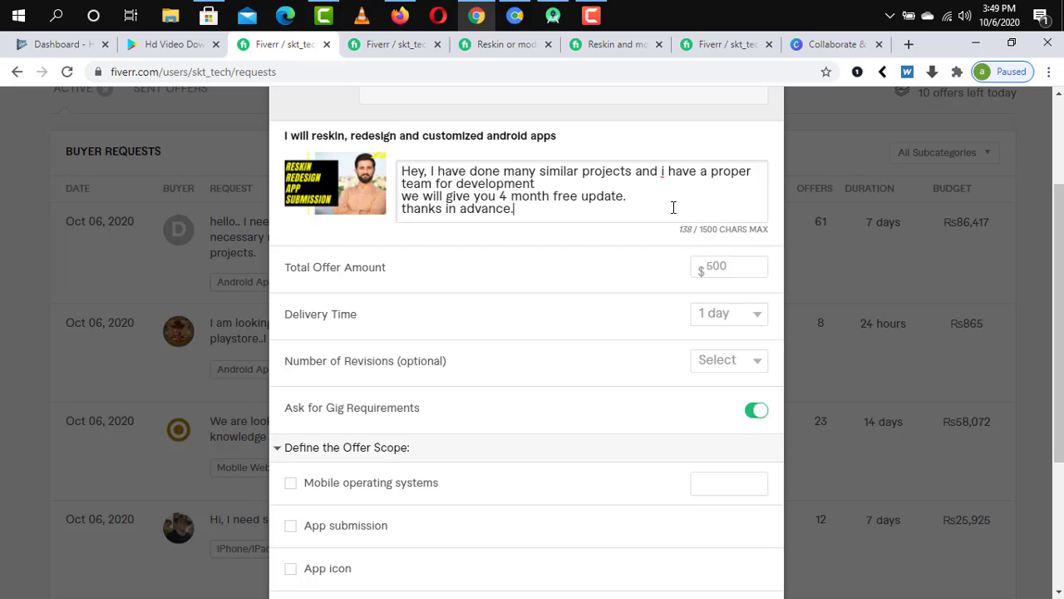
left_click(731, 265)
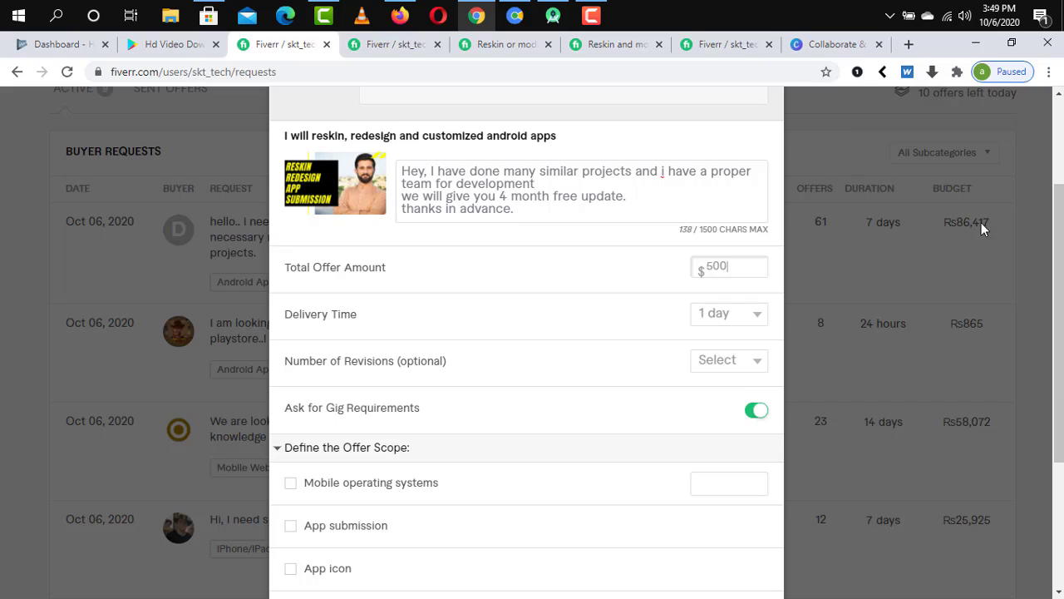
Set the offer's delivery time to 10 days and the number of revisions to 10
left_click(724, 312)
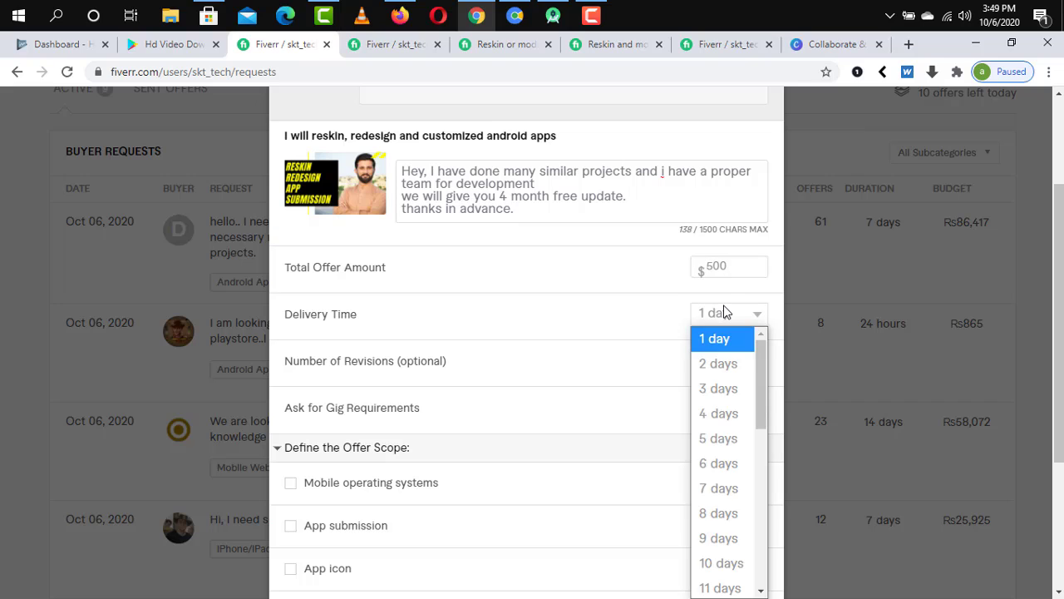
left_click(728, 566)
scroll(653, 435, "down", 2)
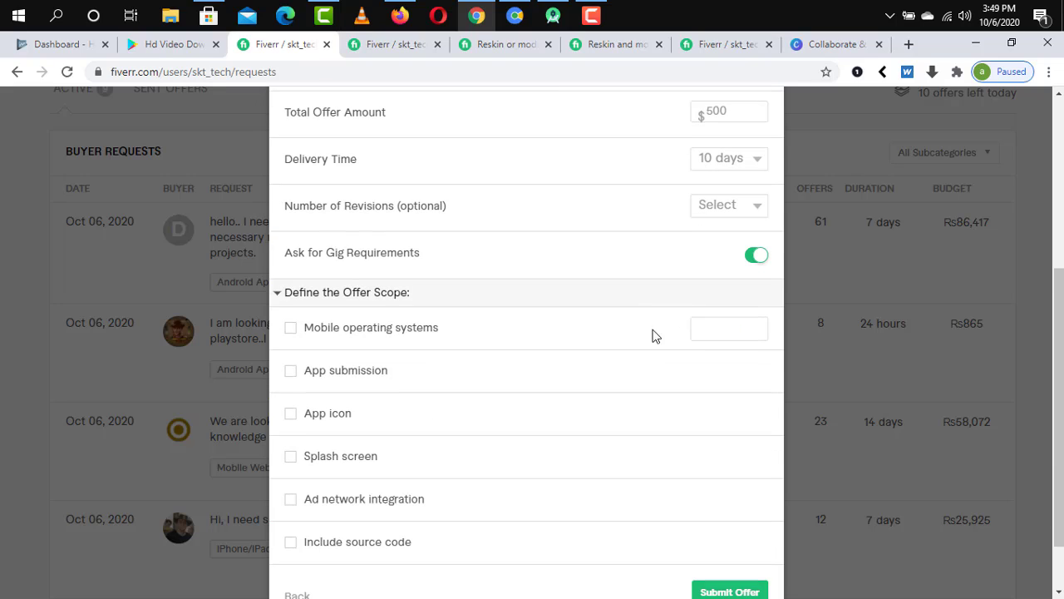
left_click(731, 206)
left_click(705, 480)
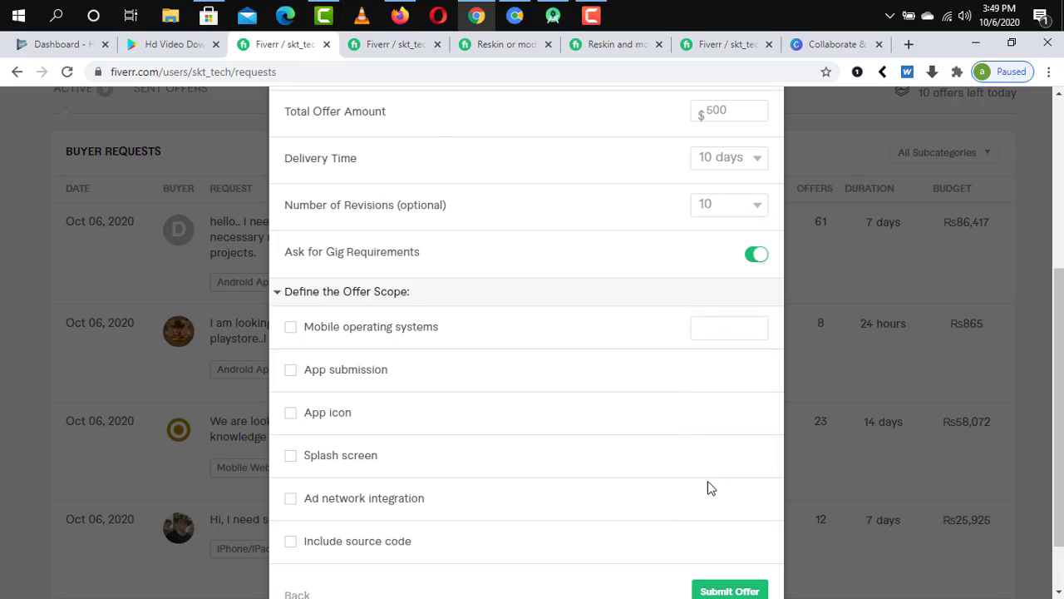
Define the offer scope with 1 mobile operating system, app submission, app icon, splash screen, ad network integration and source code
scroll(591, 240, "down", 1)
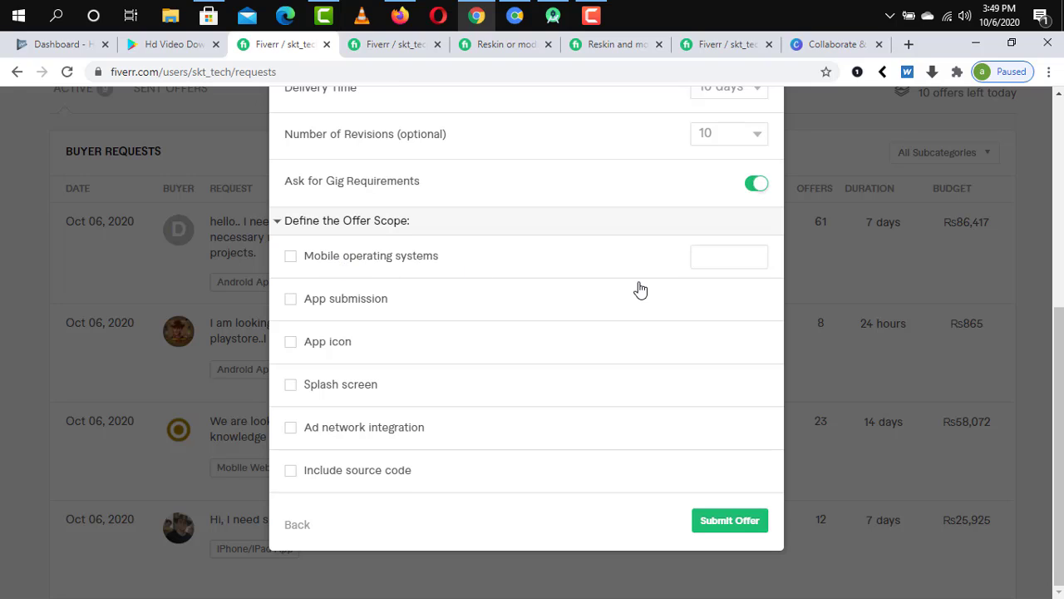
left_click(725, 256)
type("1")
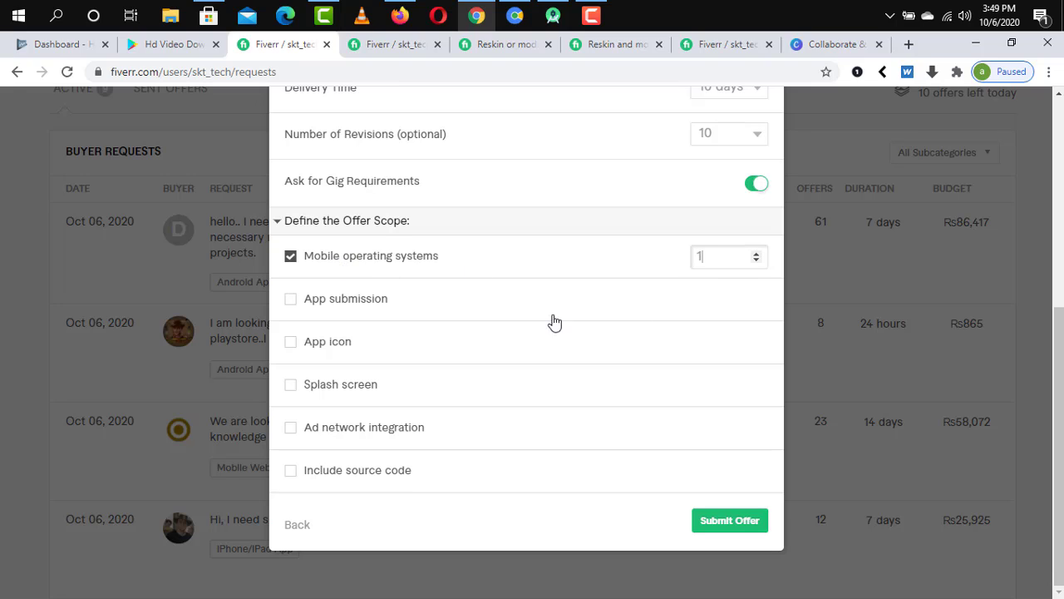
left_click(329, 309)
left_click(313, 359)
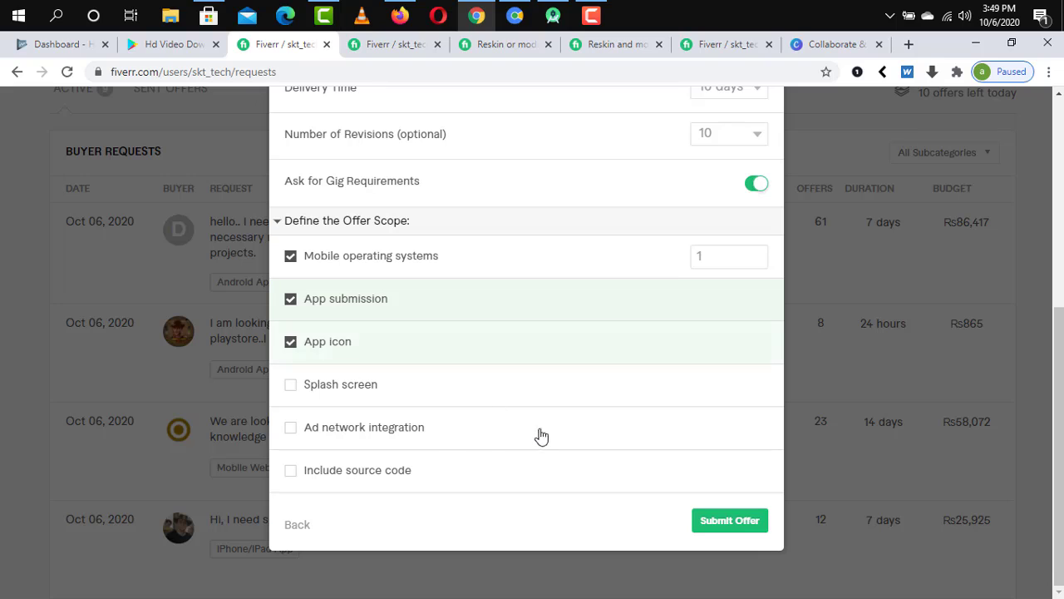
left_click(379, 400)
left_click(349, 434)
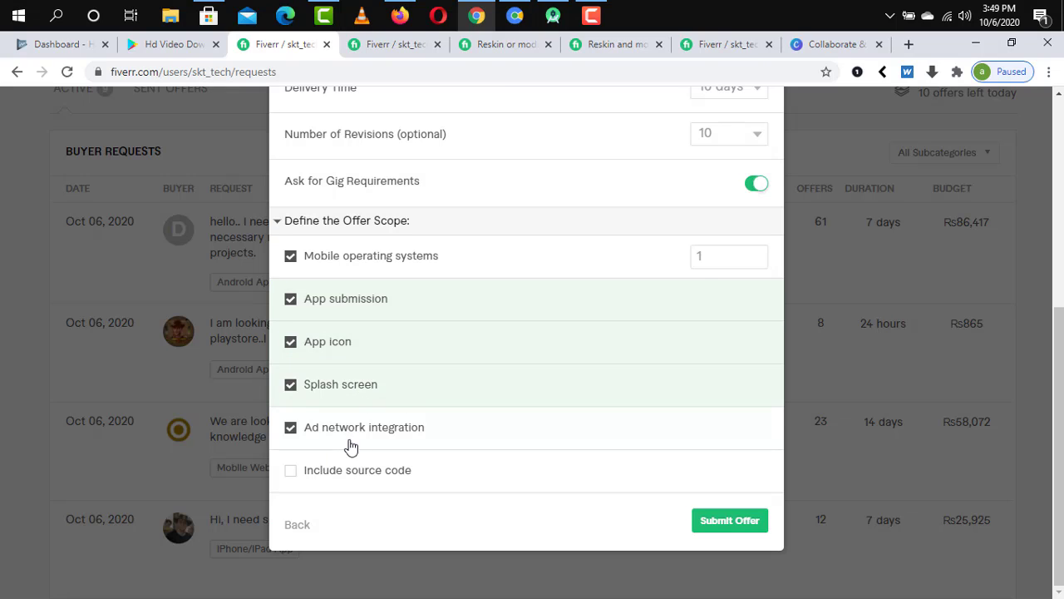
left_click(345, 471)
Review the completed custom offer and submit it to the buyer of the food delivery app
scroll(668, 375, "up", 5)
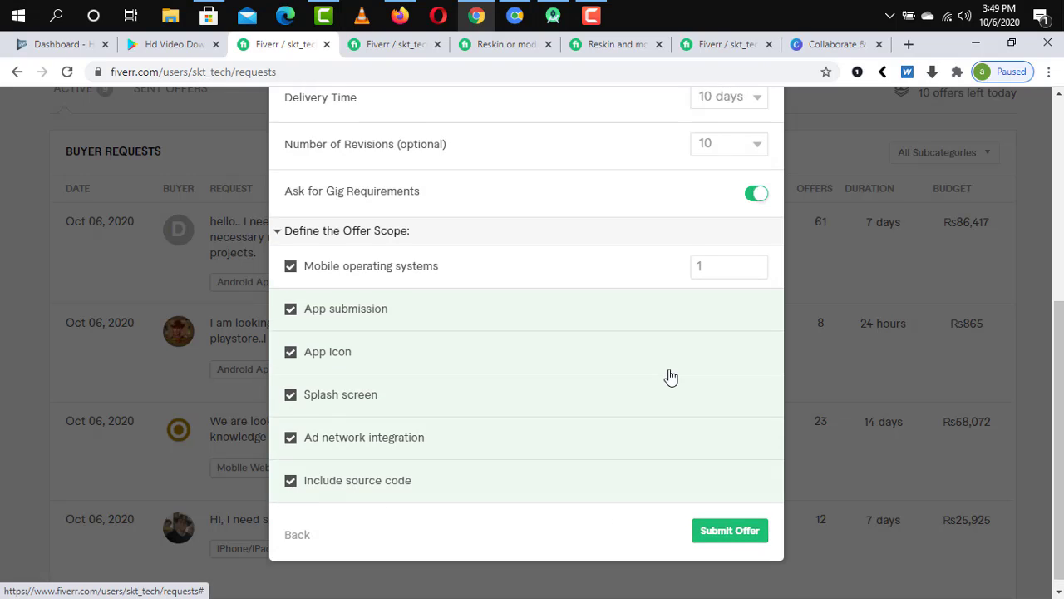
scroll(667, 368, "down", 5)
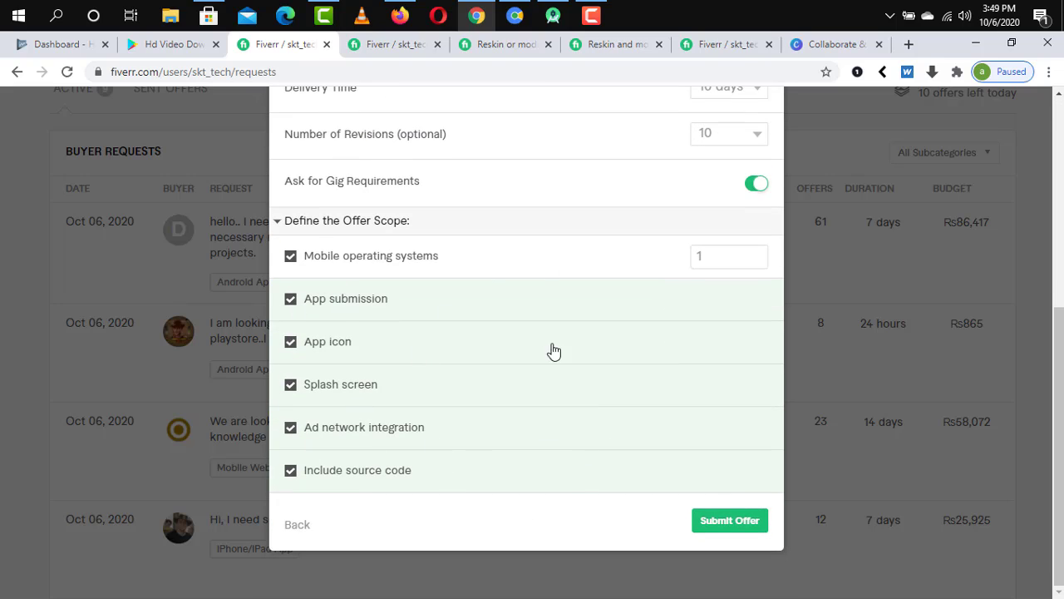
scroll(551, 352, "up", 5)
scroll(496, 337, "down", 4)
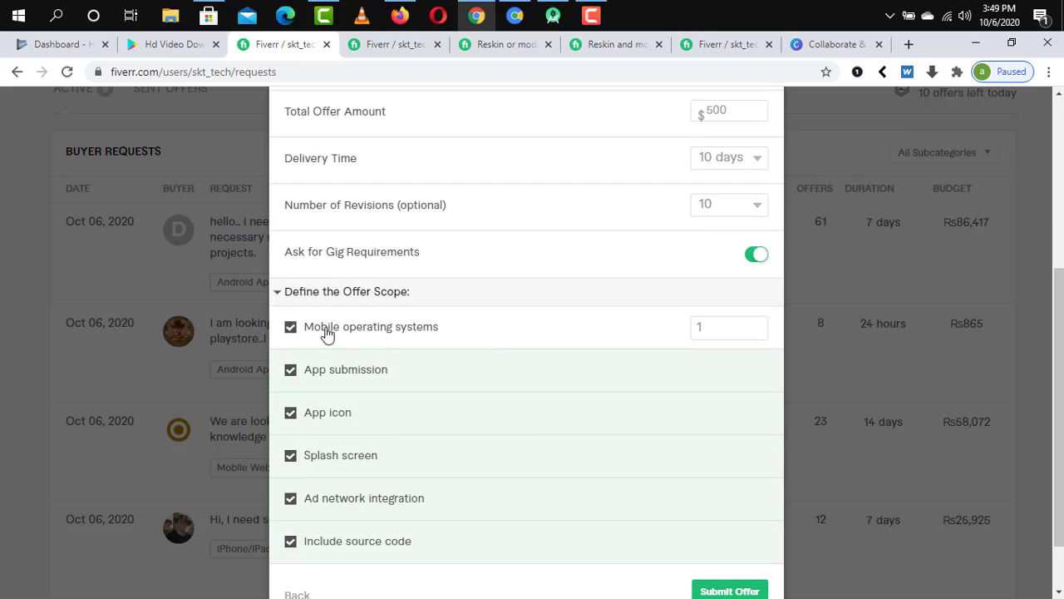
scroll(665, 424, "down", 2)
left_click(729, 521)
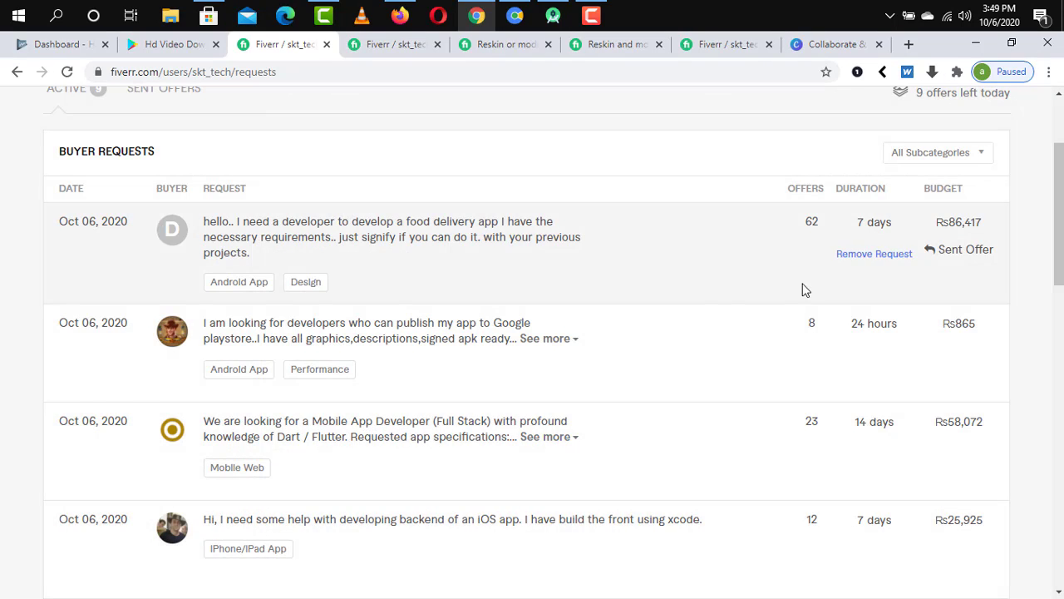
Check the submitted offer in the list of sent offers and return to the active buyer requests
scroll(155, 283, "up", 2)
left_click(172, 250)
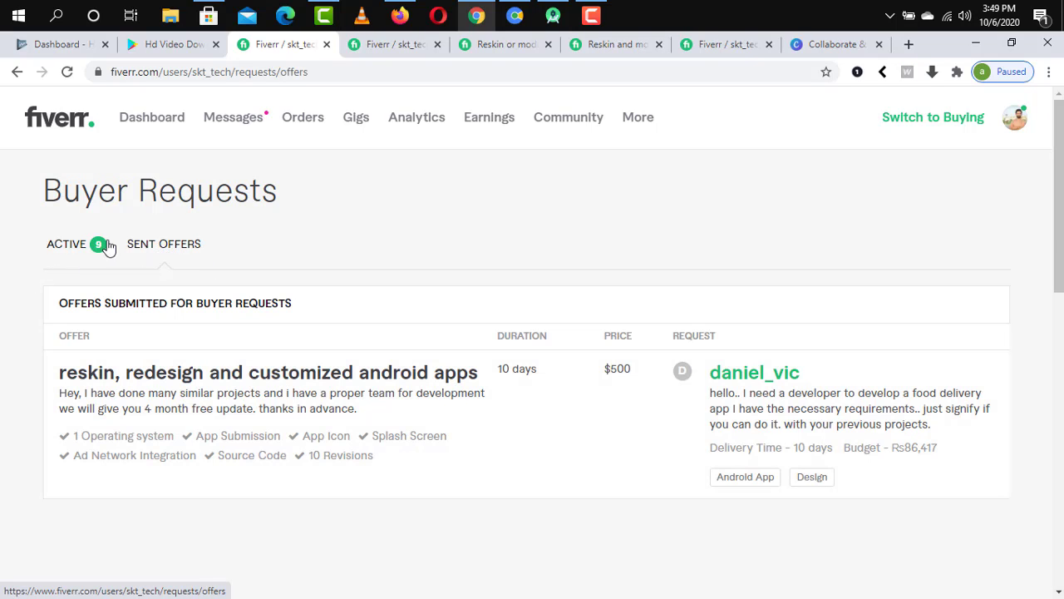
left_click(81, 248)
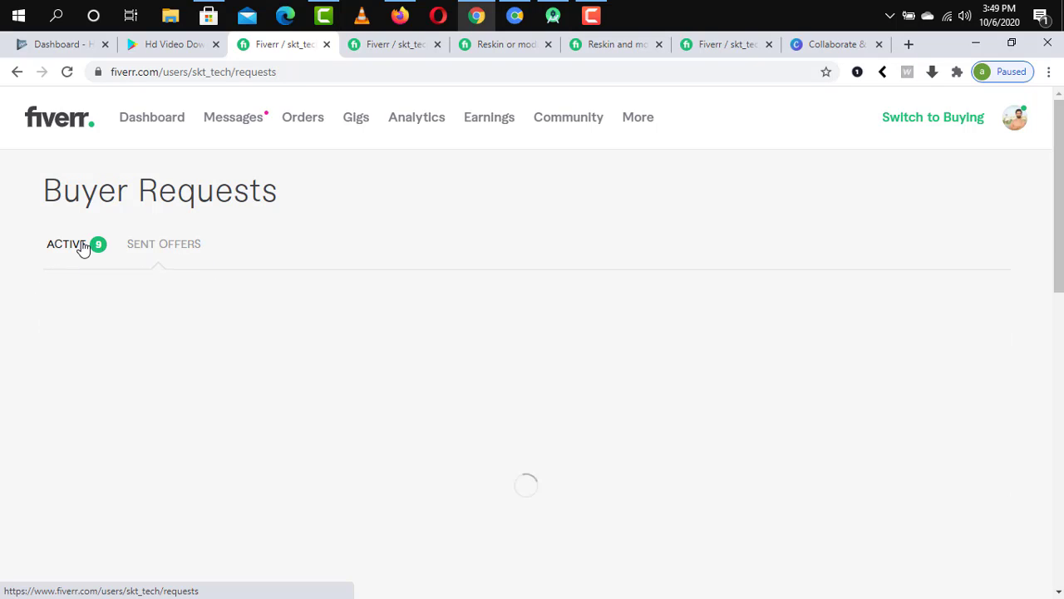
left_click(154, 246)
left_click(78, 251)
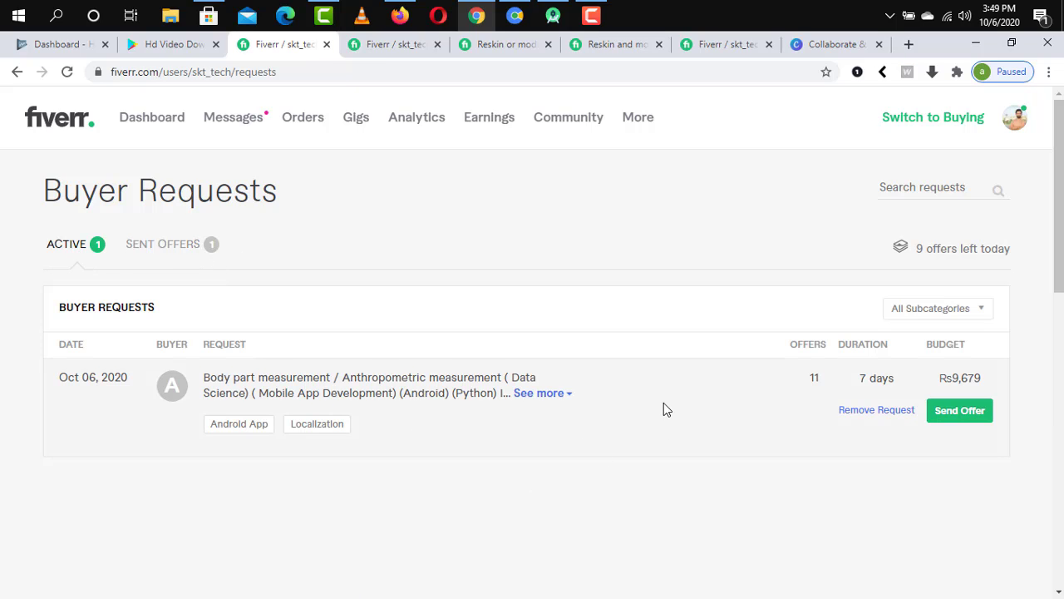
Expand the full description of the body part measurement request and check the number of offers left today
left_click(551, 395)
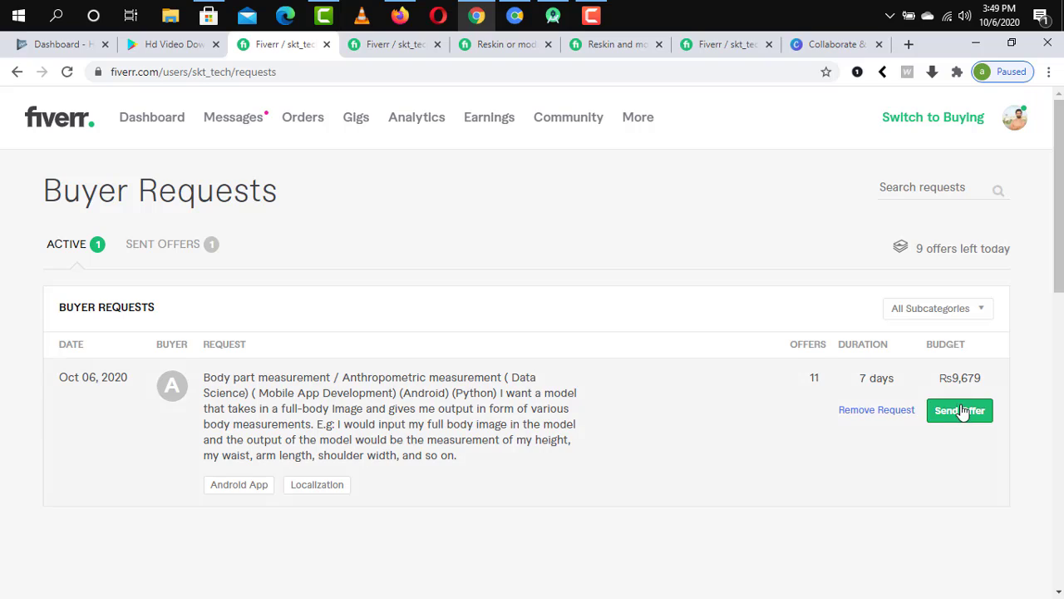
left_click_drag(923, 249, 948, 249)
left_click(857, 269)
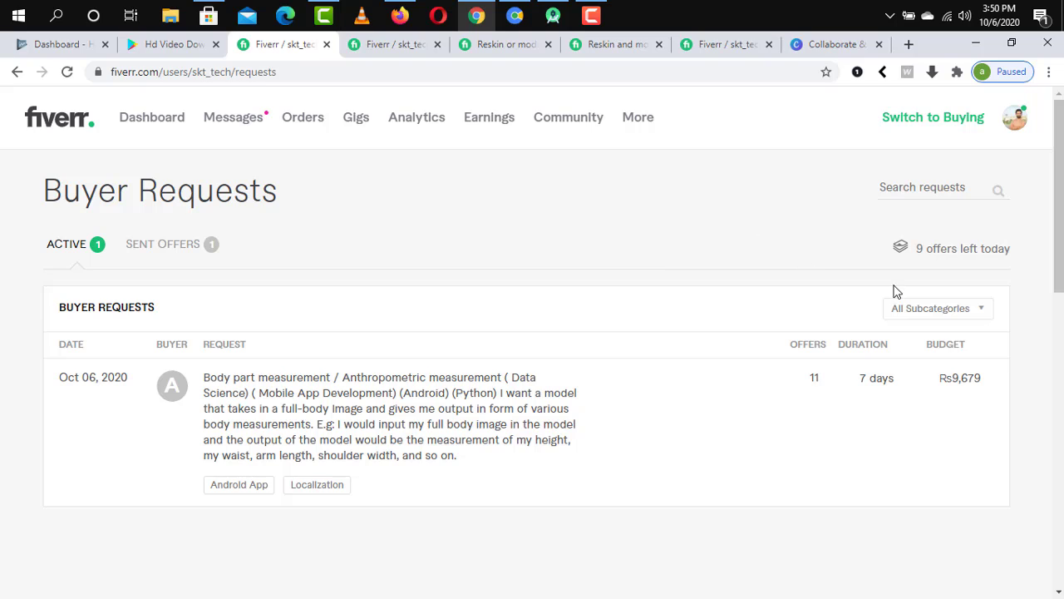
Filter the active buyer requests by the Mobile Apps subcategory and return the filter to All Subcategories
left_click(952, 309)
left_click(924, 334)
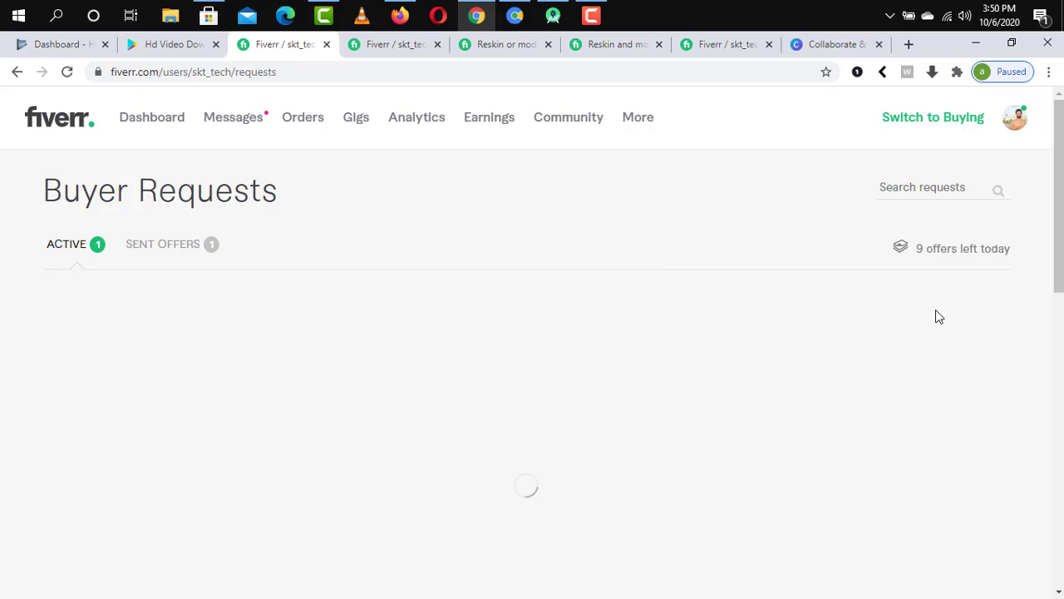
left_click(961, 311)
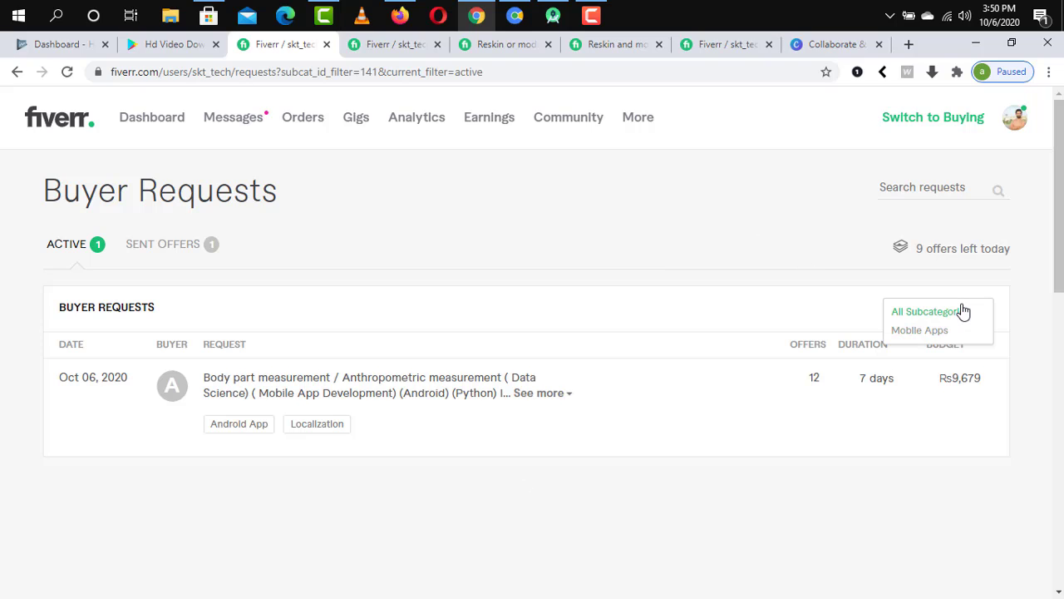
left_click(916, 333)
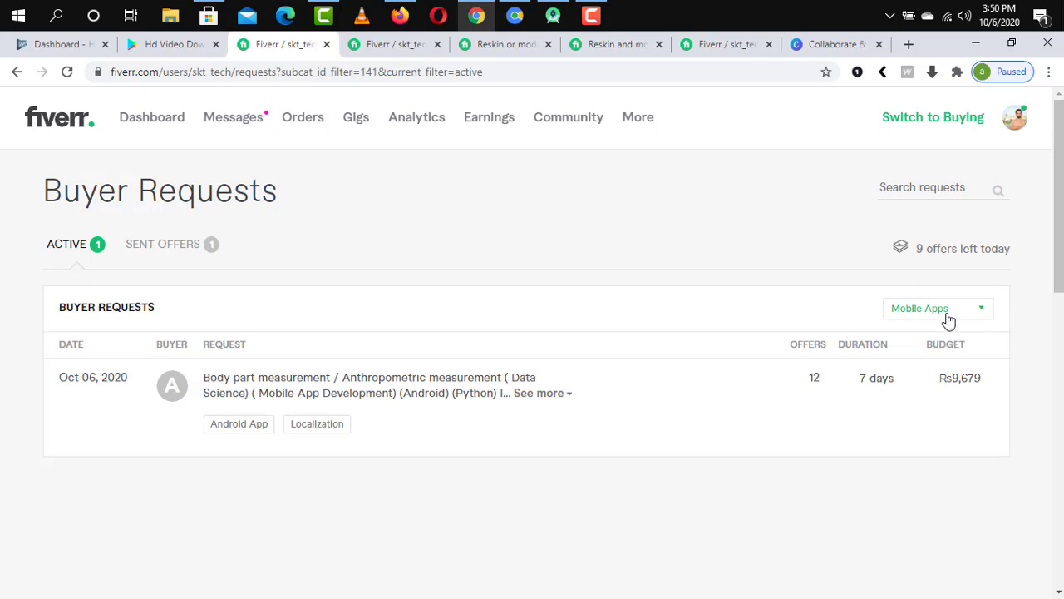
left_click(945, 318)
left_click(922, 332)
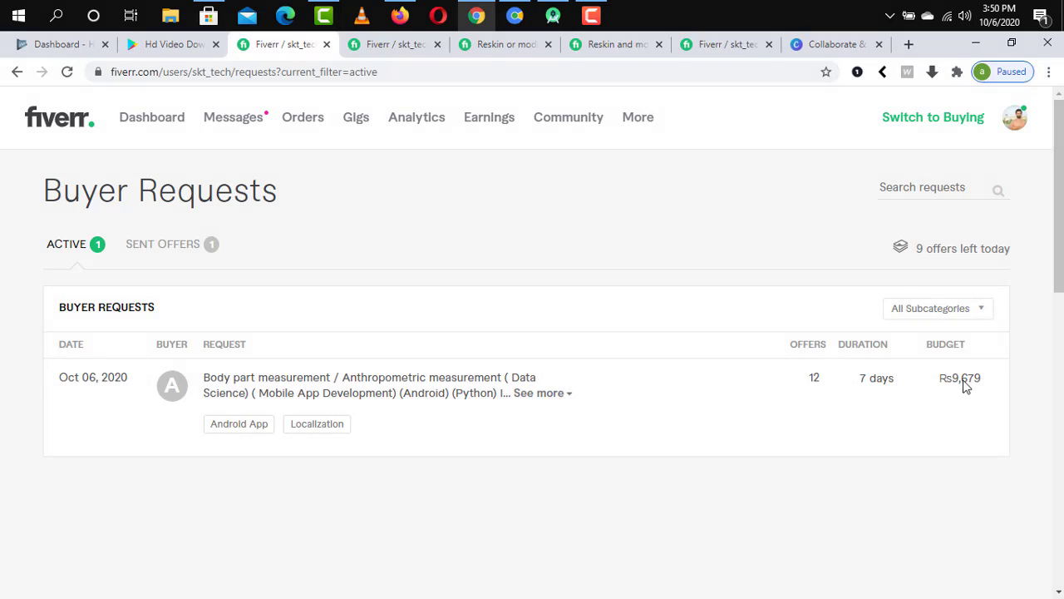
Check the account's message notifications and close them again
left_click(227, 120)
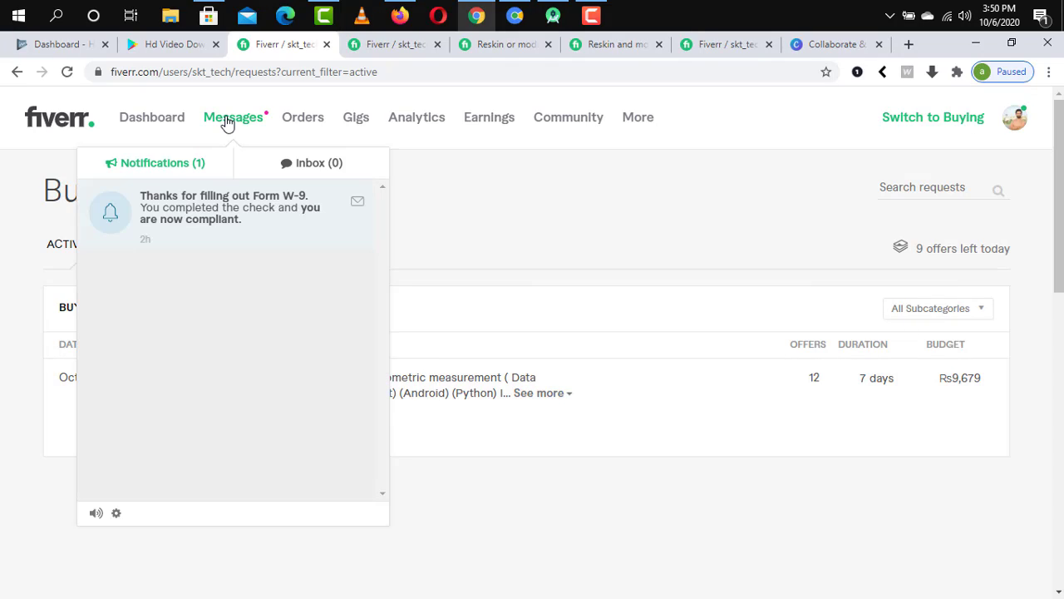
left_click(227, 120)
left_click(226, 123)
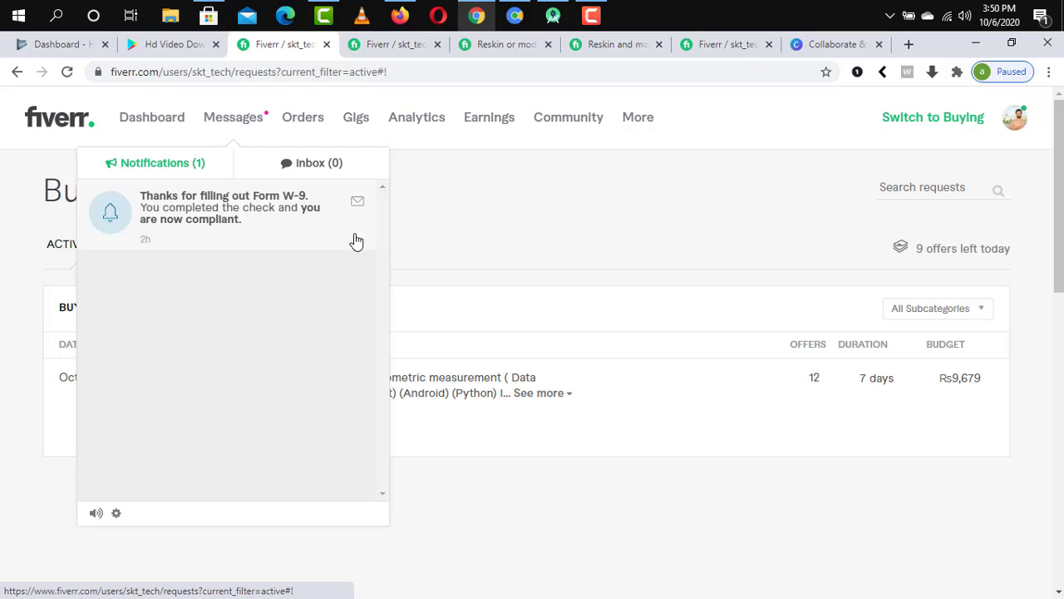
left_click(522, 236)
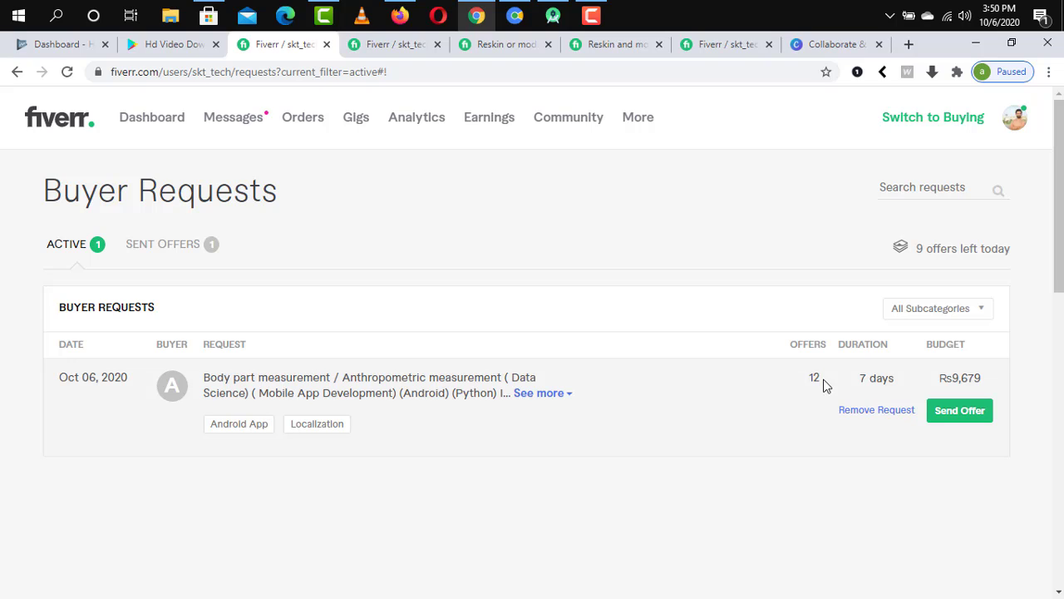
Reload the buyer requests page to check for updates to the active requests
key("F5")
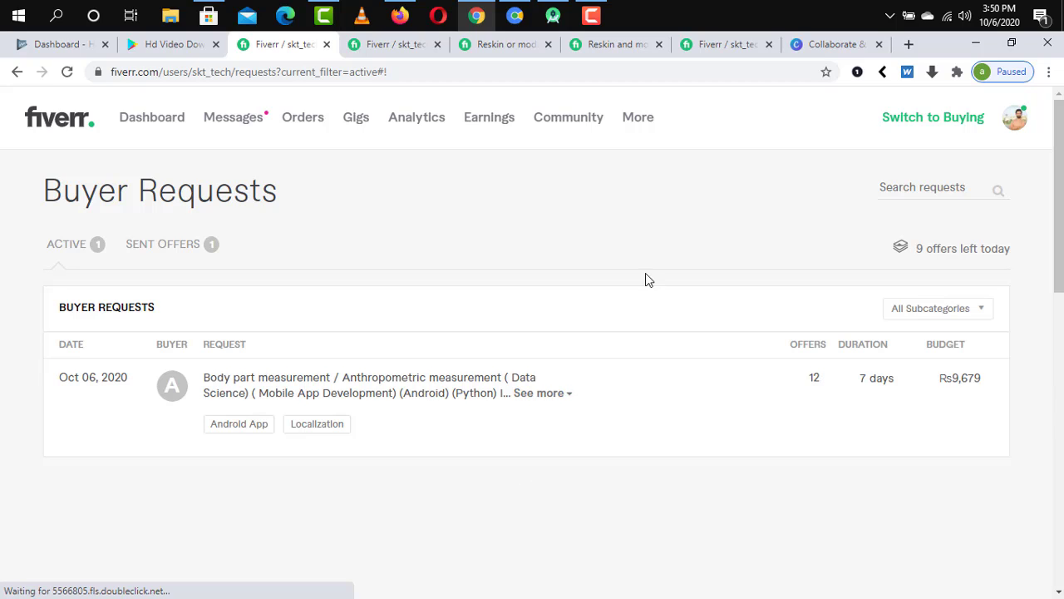
left_click(67, 75)
mouse_move(845, 418)
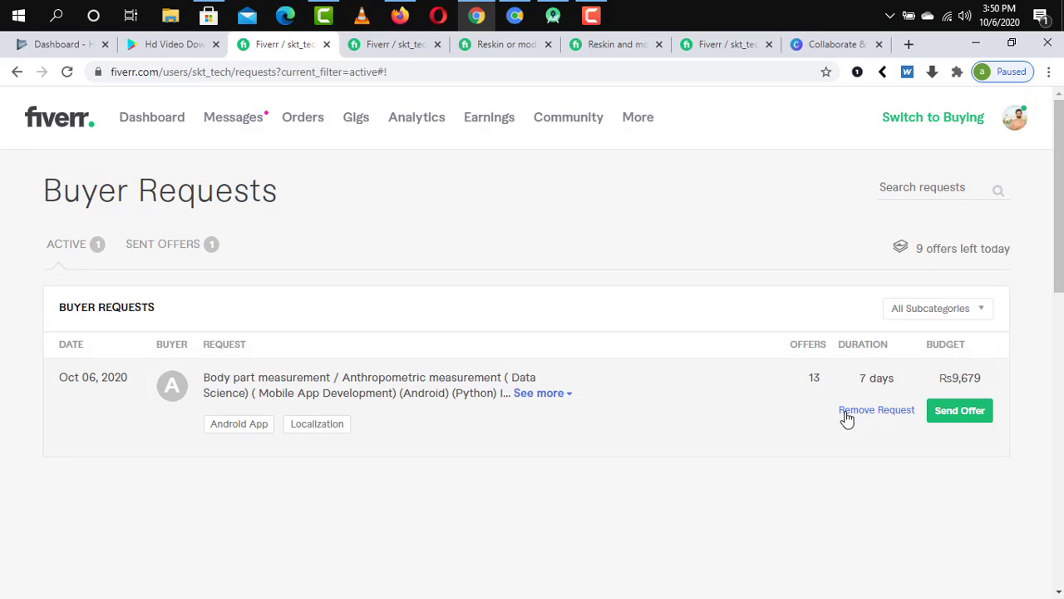